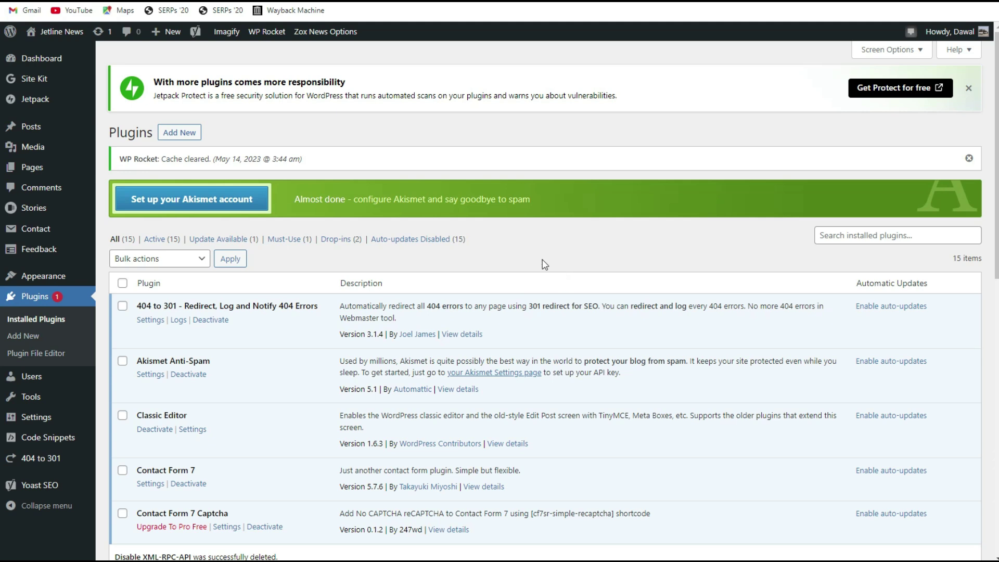
# Step: Go to the Plugins > Add New page
pyautogui.scroll(-2, 543, 264)
pyautogui.scroll(-2, 564, 328)
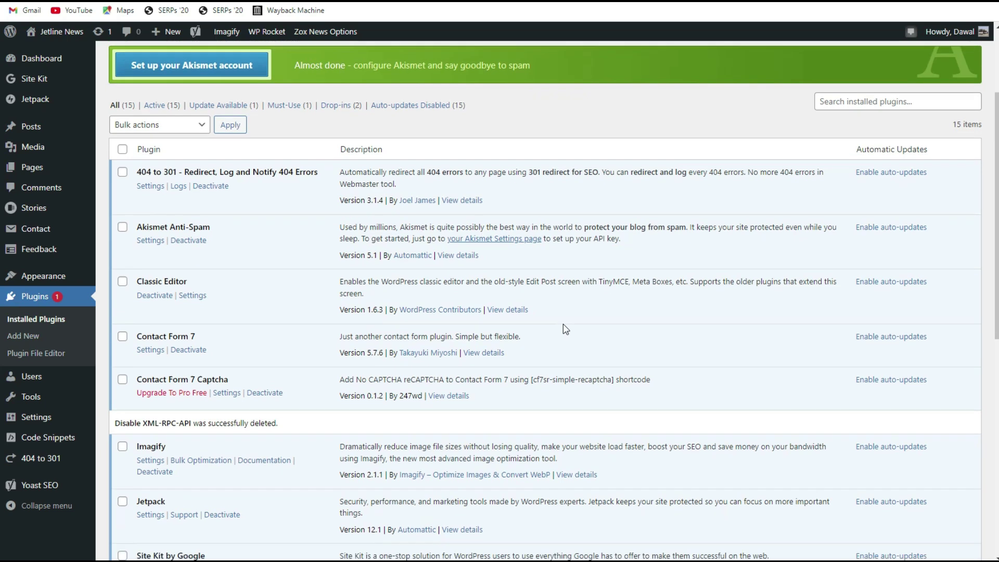
pyautogui.scroll(-3, 565, 329)
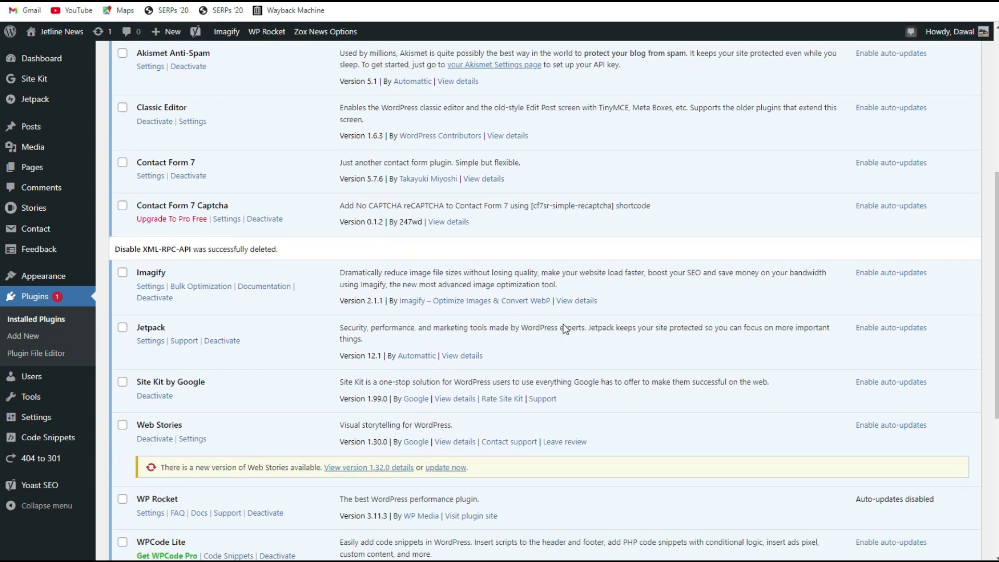
pyautogui.scroll(-2, 565, 329)
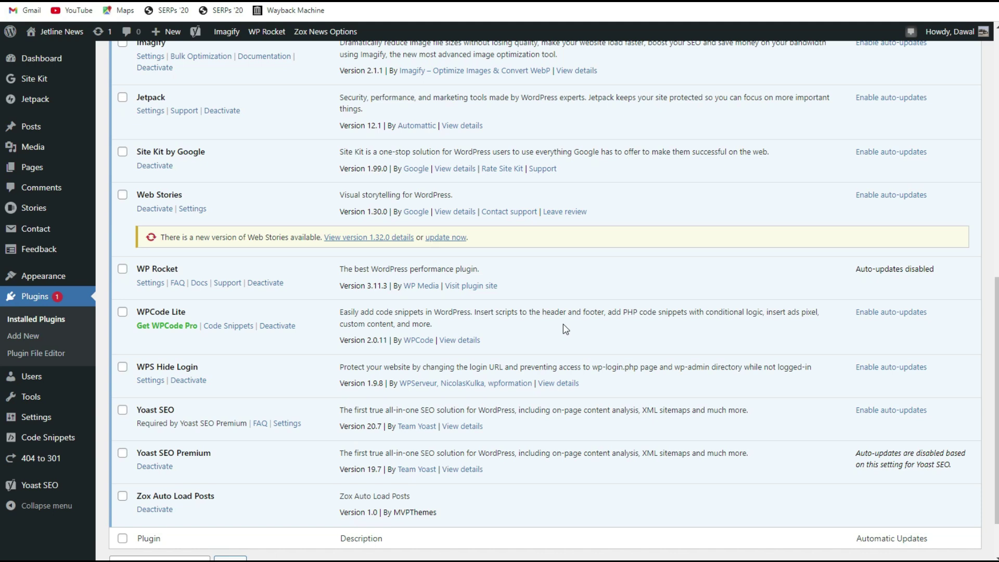
pyautogui.scroll(9, 565, 329)
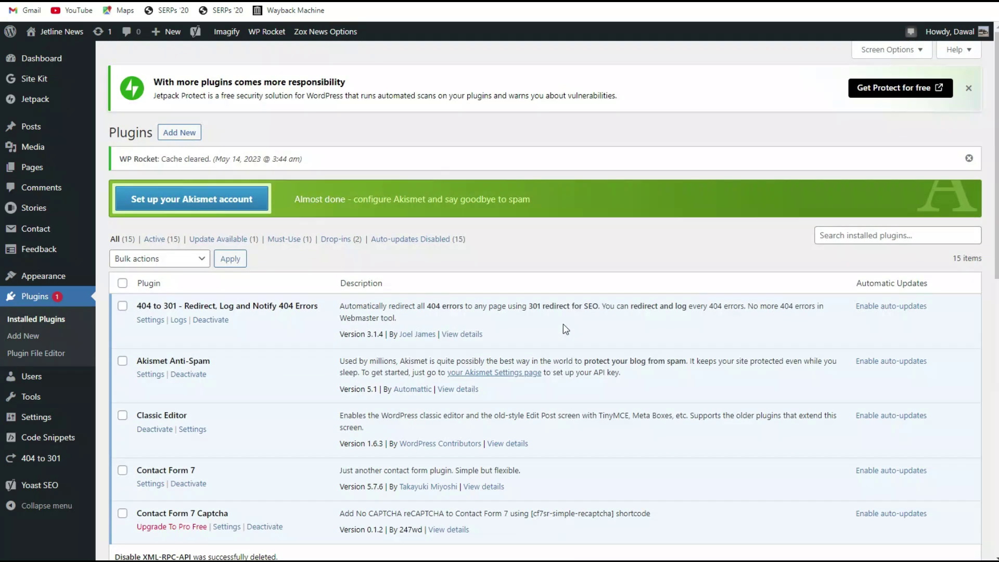
pyautogui.click(176, 136)
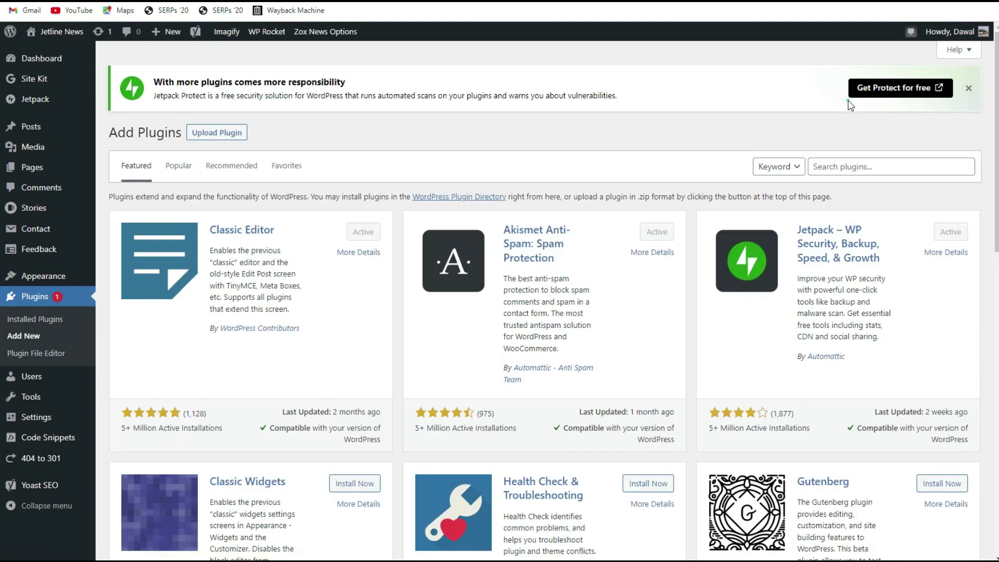
# Step: Search the plugin directory for 'link whisper', fixing the misspelled 'wisper' via spelling suggestions
pyautogui.click(835, 168)
pyautogui.write('link')
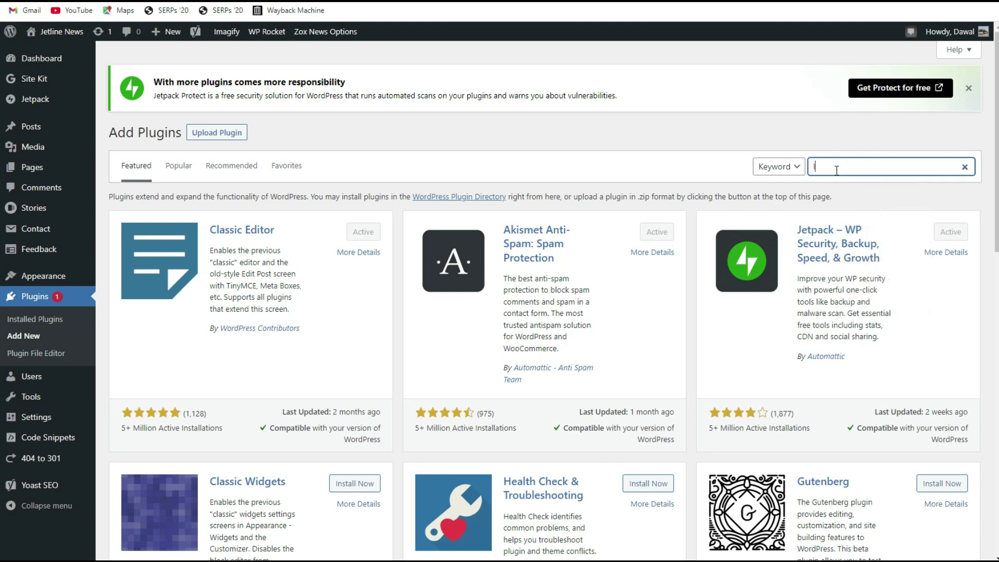
pyautogui.write(' wisper')
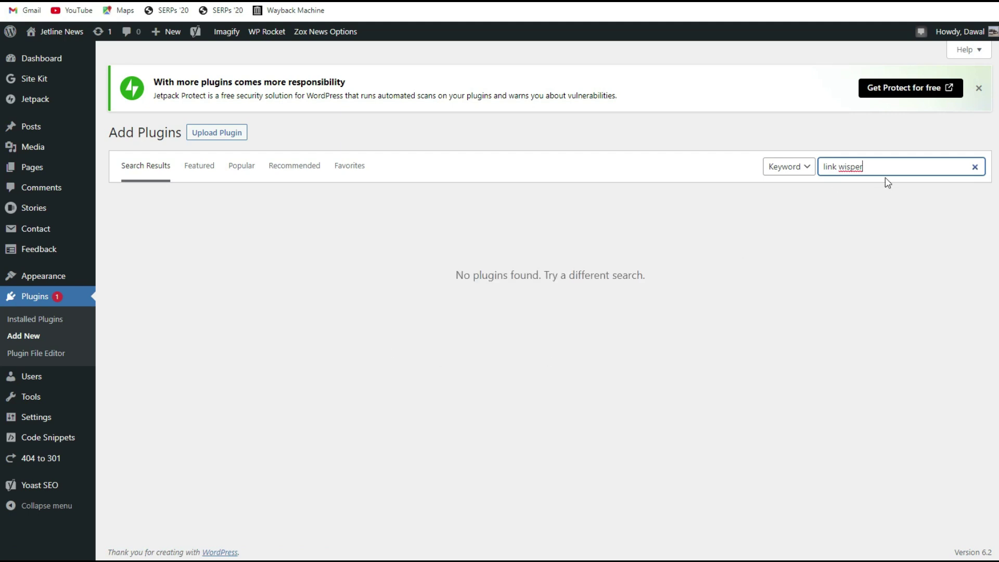
pyautogui.rightClick(859, 170)
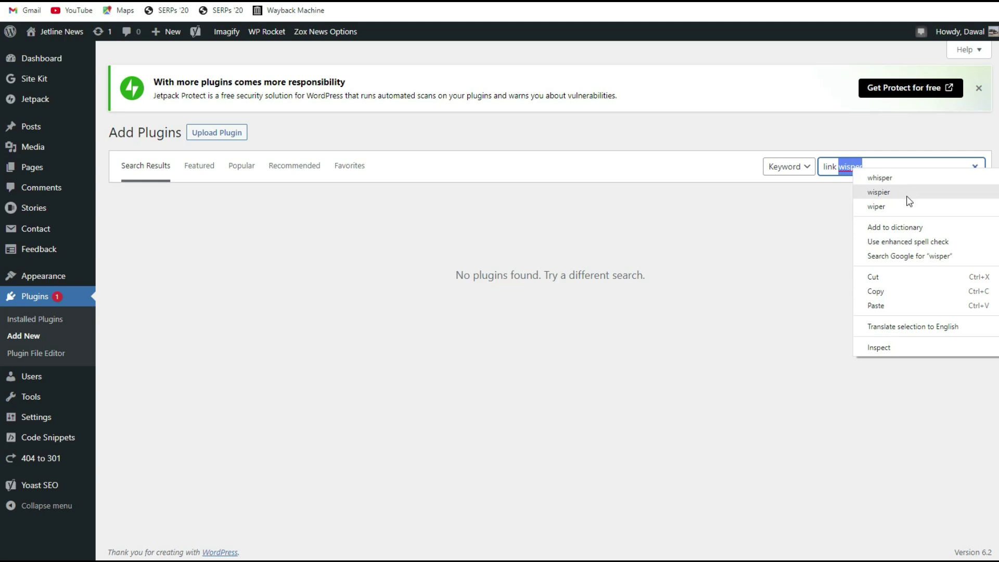
pyautogui.click(907, 178)
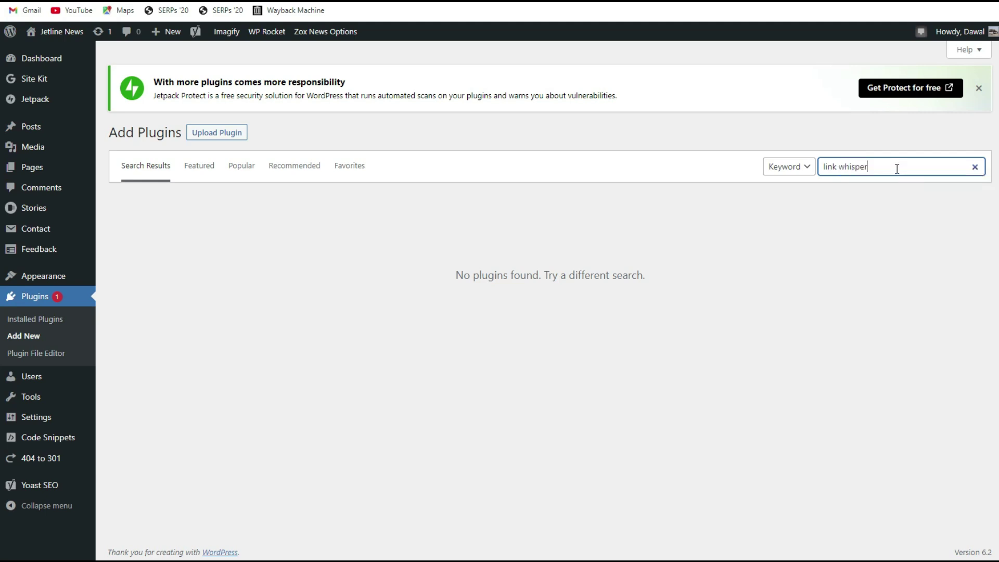
pyautogui.click(895, 168)
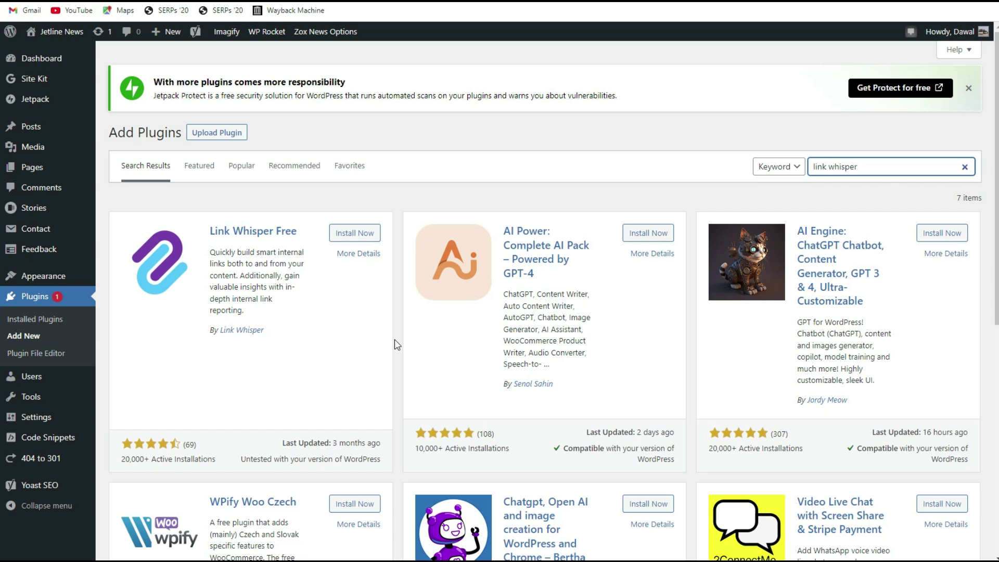
# Step: Install and activate Link Whisper Free, clear the WP Rocket cache, and check the plugin list
pyautogui.click(344, 232)
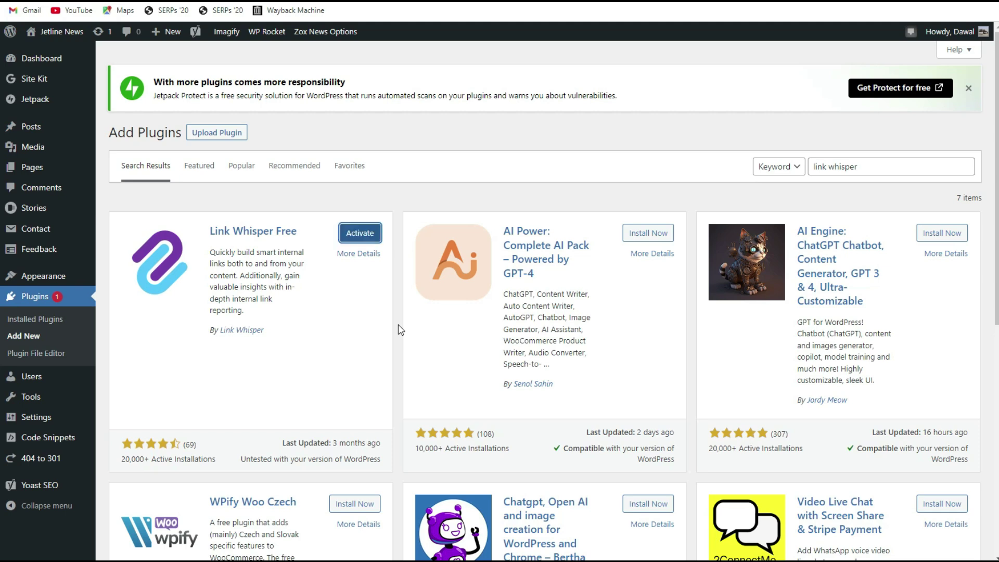
pyautogui.click(359, 233)
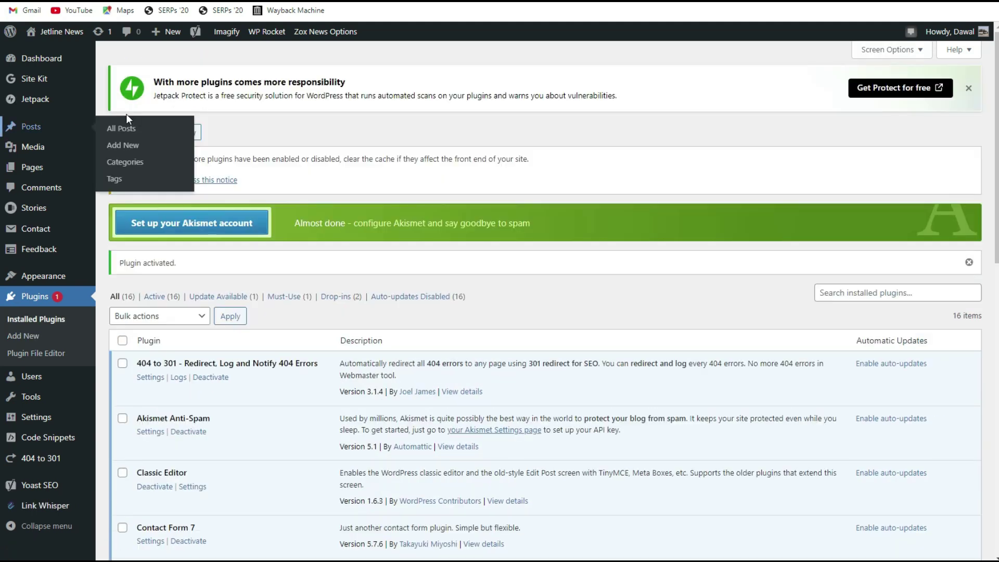
pyautogui.click(154, 180)
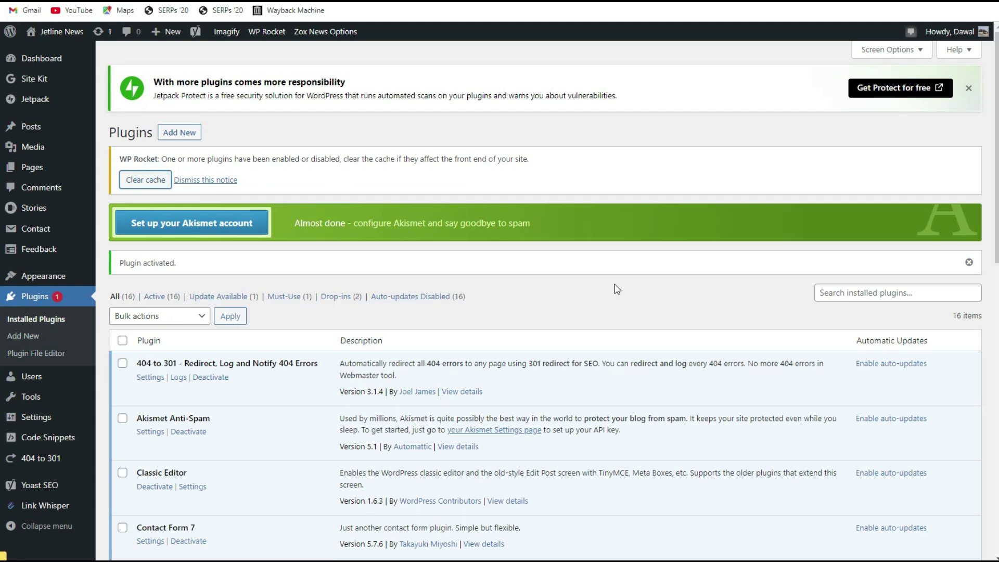
pyautogui.scroll(-3, 615, 289)
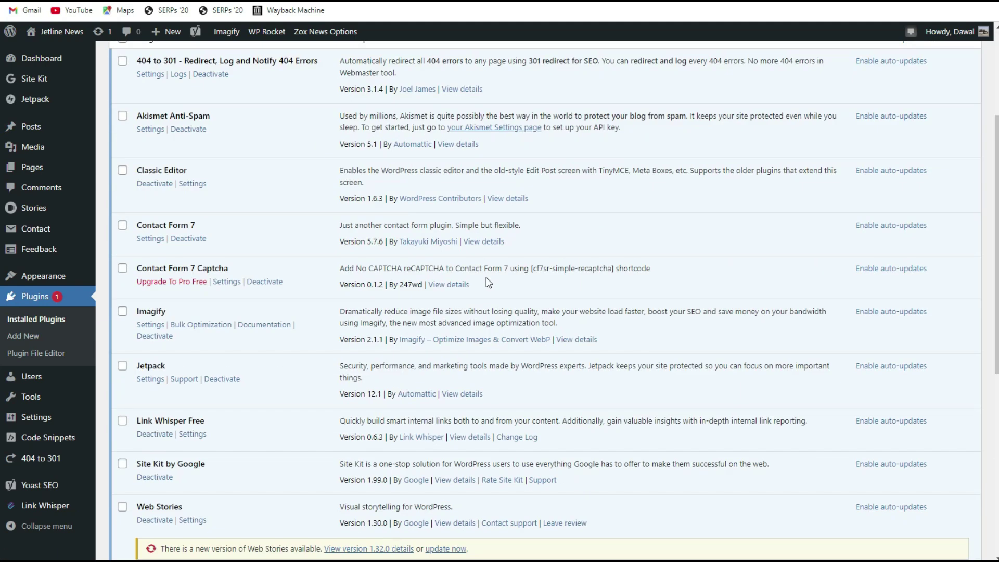
pyautogui.scroll(-5, 425, 272)
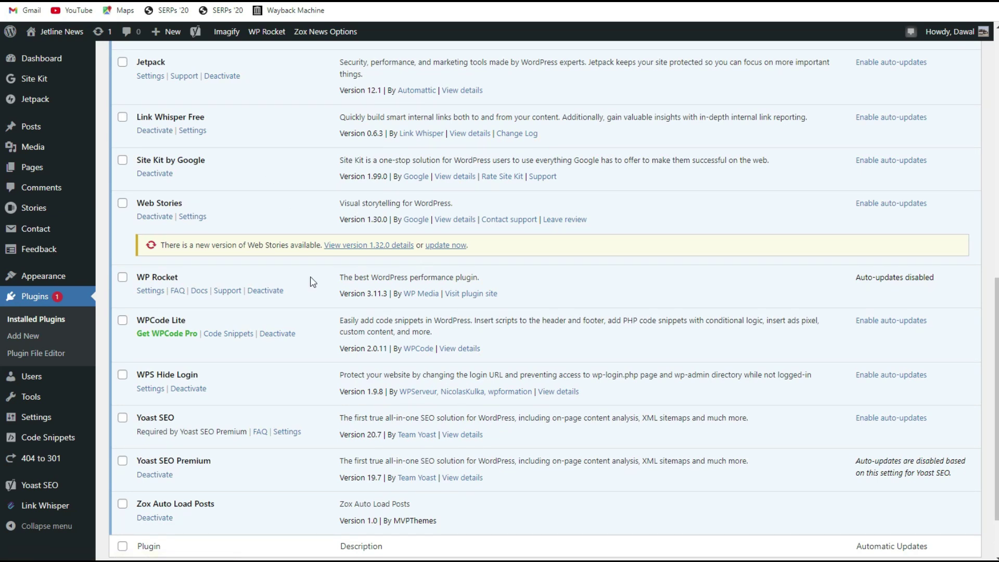
pyautogui.scroll(3, 315, 297)
# Step: Open the British Airways post's editor in a new tab from All Posts
pyautogui.moveTo(31, 130)
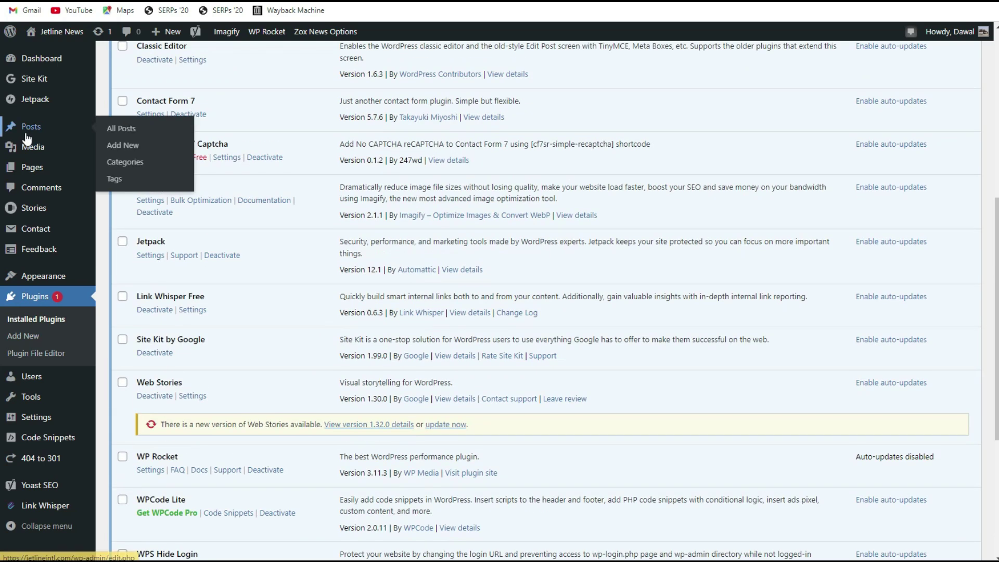
pyautogui.click(139, 126)
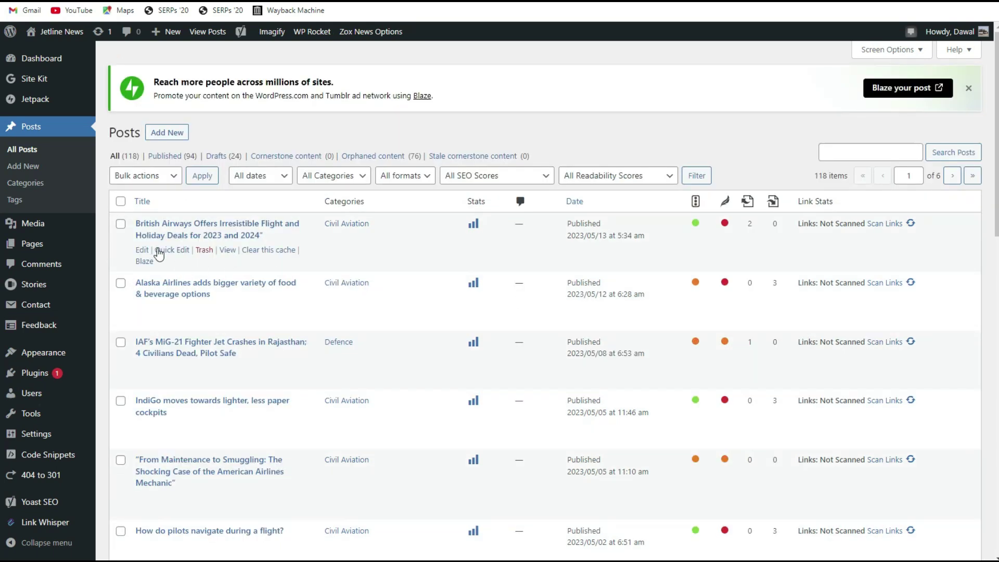
pyautogui.rightClick(143, 253)
pyautogui.click(214, 257)
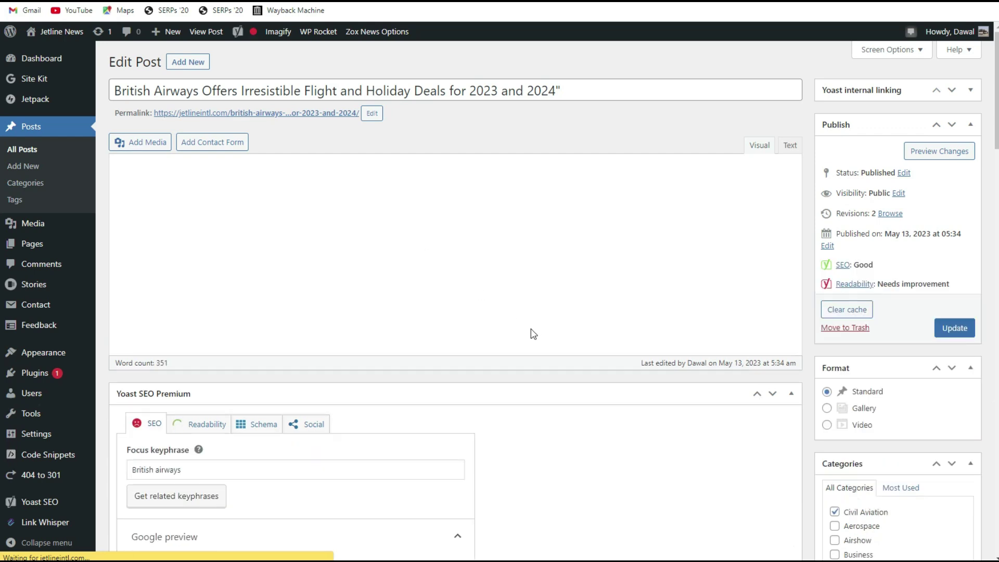
# Step: Scroll down to Link Whisper's suggested internal links for the post
pyautogui.scroll(-6, 532, 330)
pyautogui.scroll(5, 531, 328)
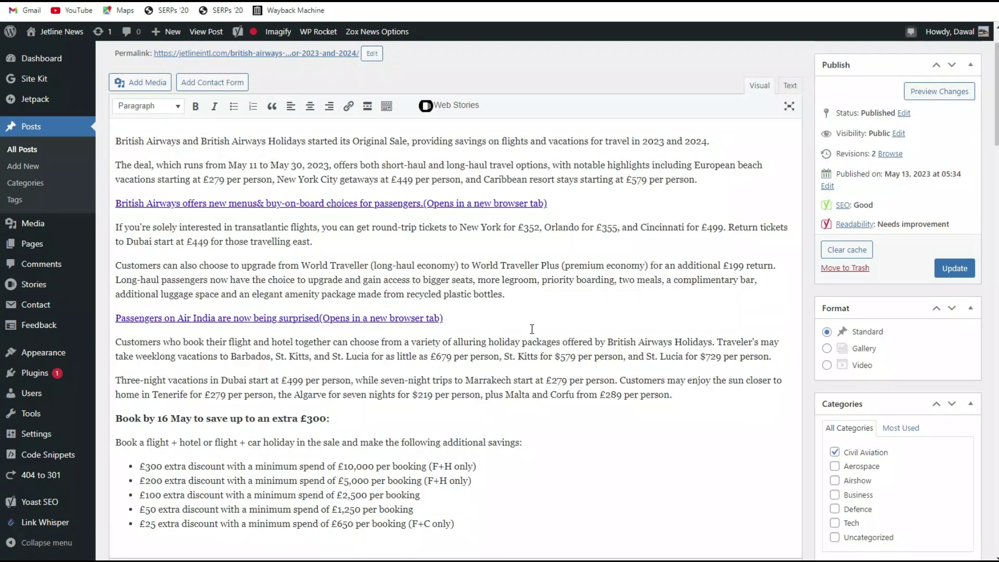
pyautogui.scroll(-12, 531, 330)
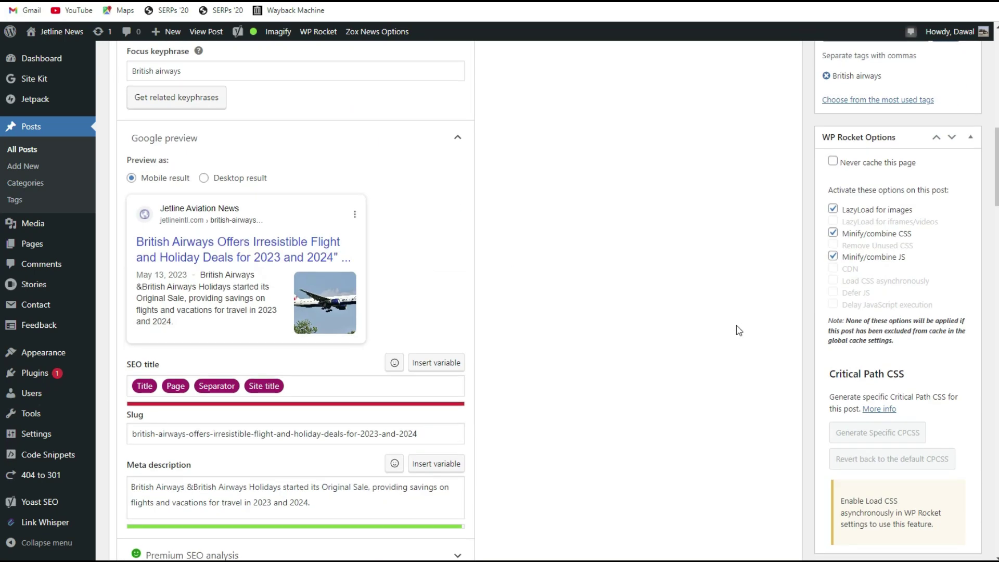
pyautogui.scroll(-20, 553, 355)
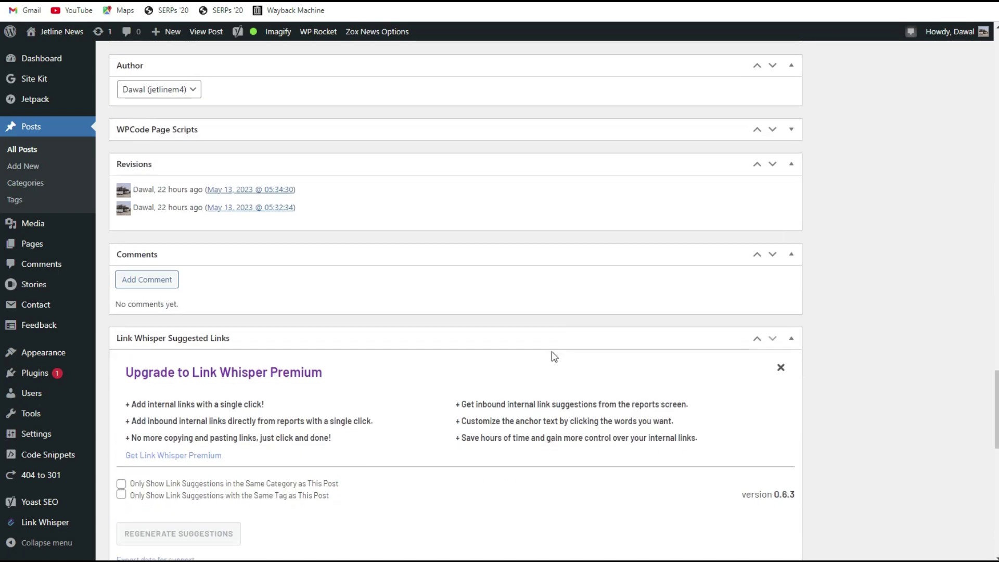
pyautogui.scroll(-15, 554, 356)
pyautogui.scroll(1, 457, 362)
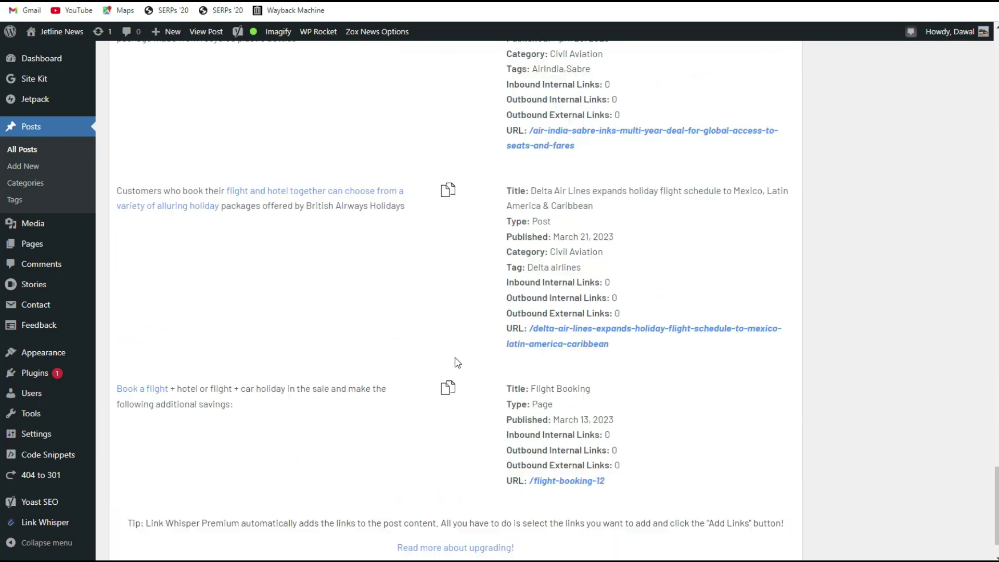
pyautogui.scroll(4, 457, 363)
pyautogui.scroll(-4, 457, 363)
pyautogui.scroll(5, 457, 363)
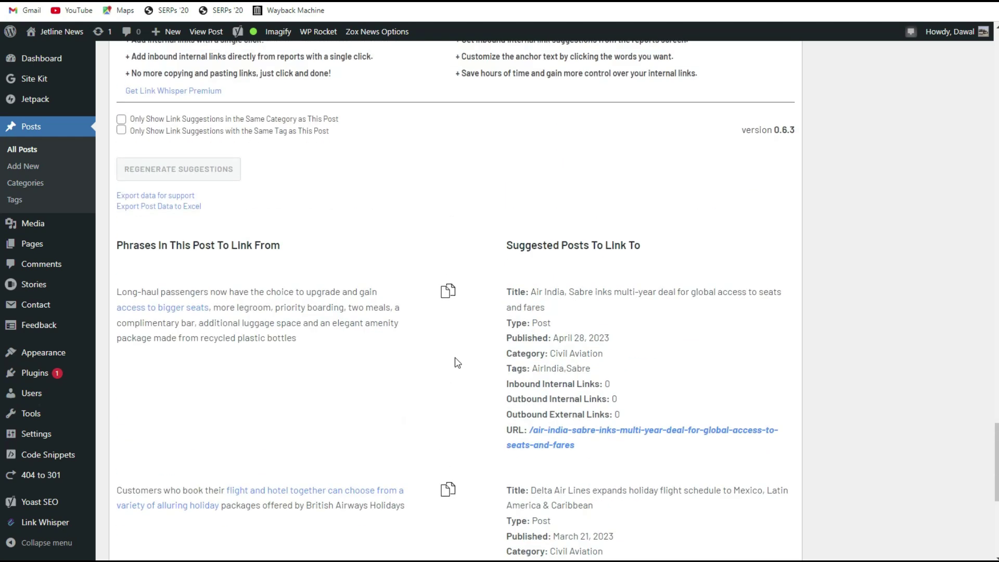
pyautogui.scroll(-5, 457, 363)
pyautogui.scroll(4, 457, 362)
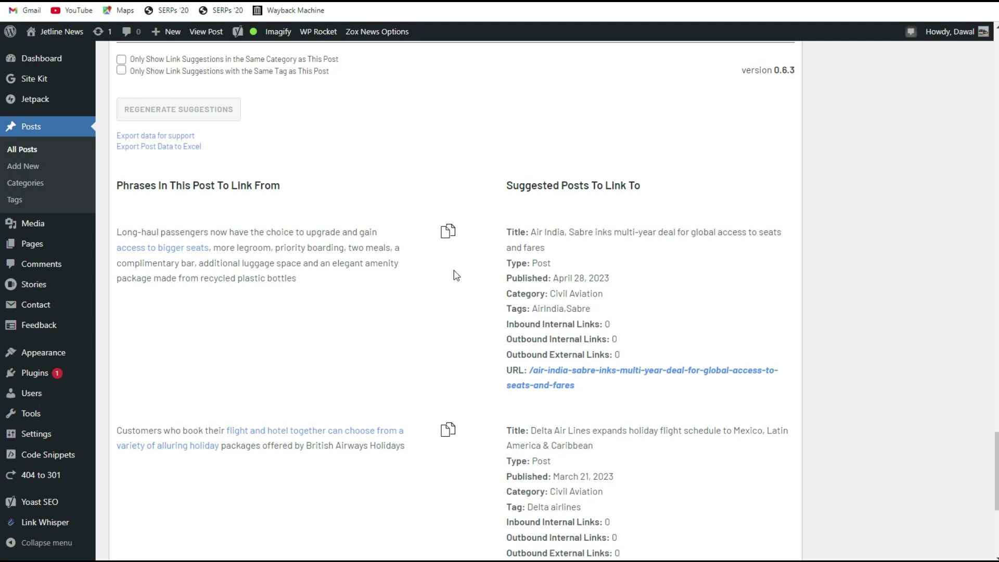
# Step: Link 'access to bigger seats' to the Air India–Sabre article from the first suggestion
pyautogui.click(448, 232)
pyautogui.click(586, 360)
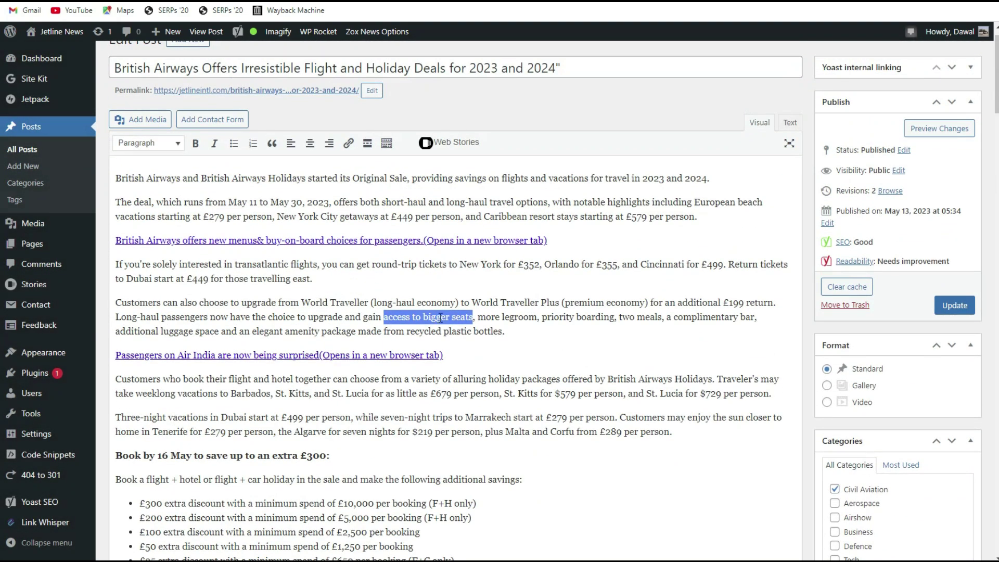
pyautogui.hotkey('ctrl', 'v')
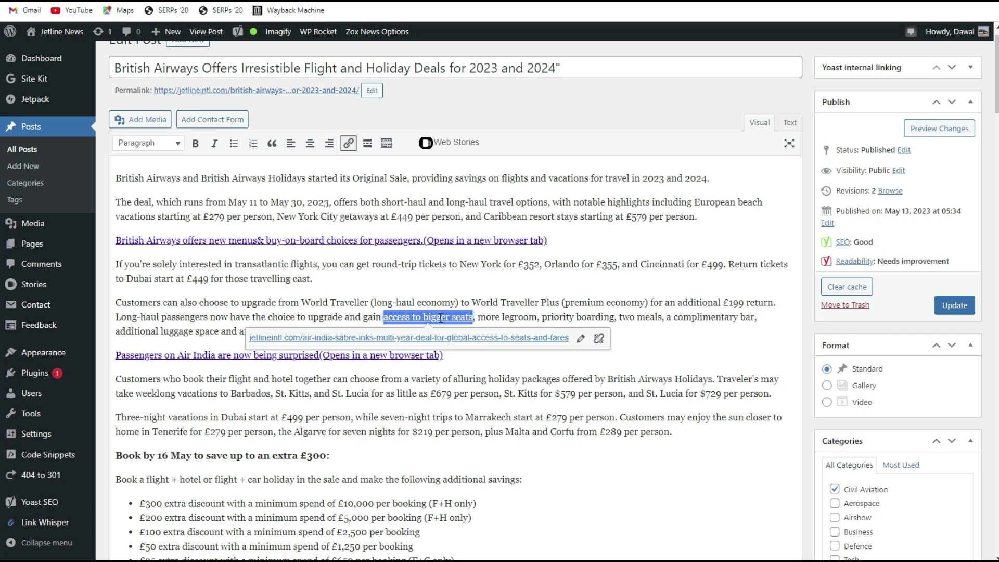
pyautogui.click(540, 301)
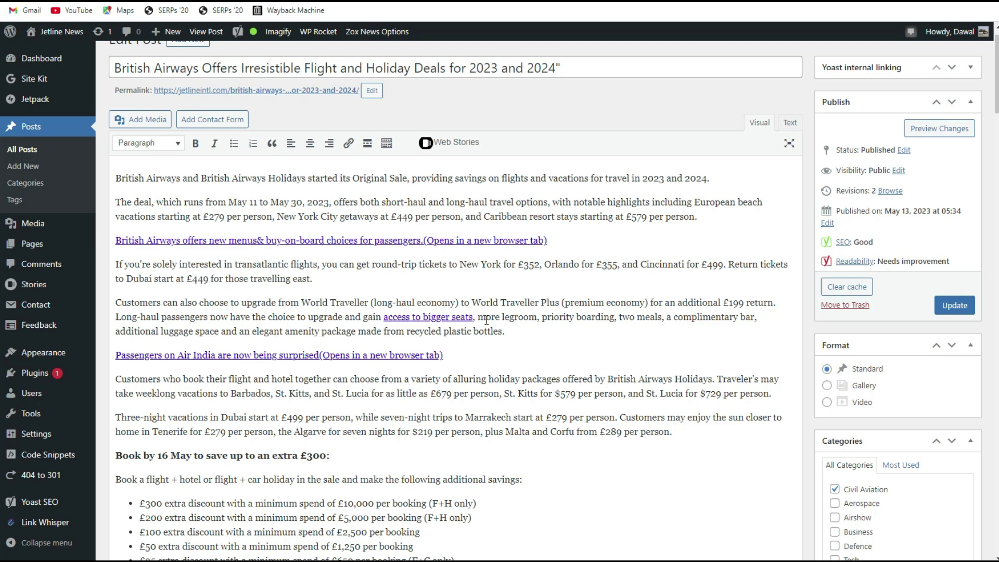
# Step: Link just the word 'flight' to the Delta Air Lines holiday flight schedule article
pyautogui.scroll(-20, 983, 130)
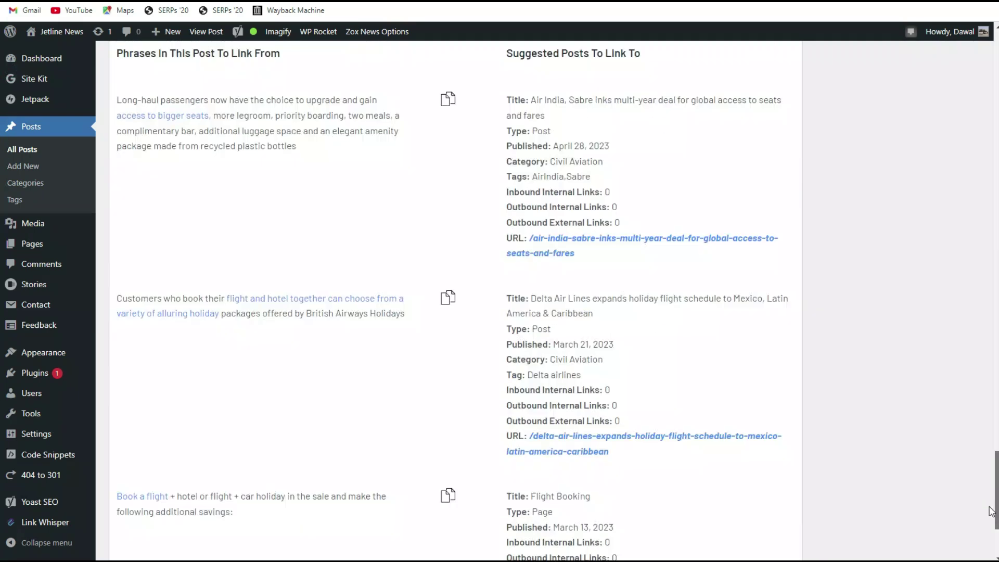
pyautogui.scroll(3, 483, 287)
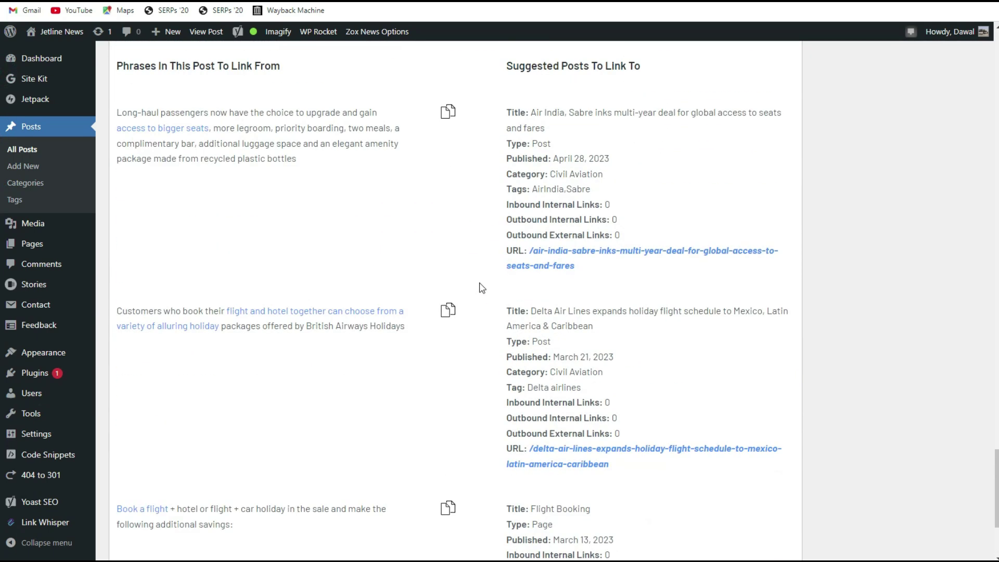
pyautogui.click(450, 307)
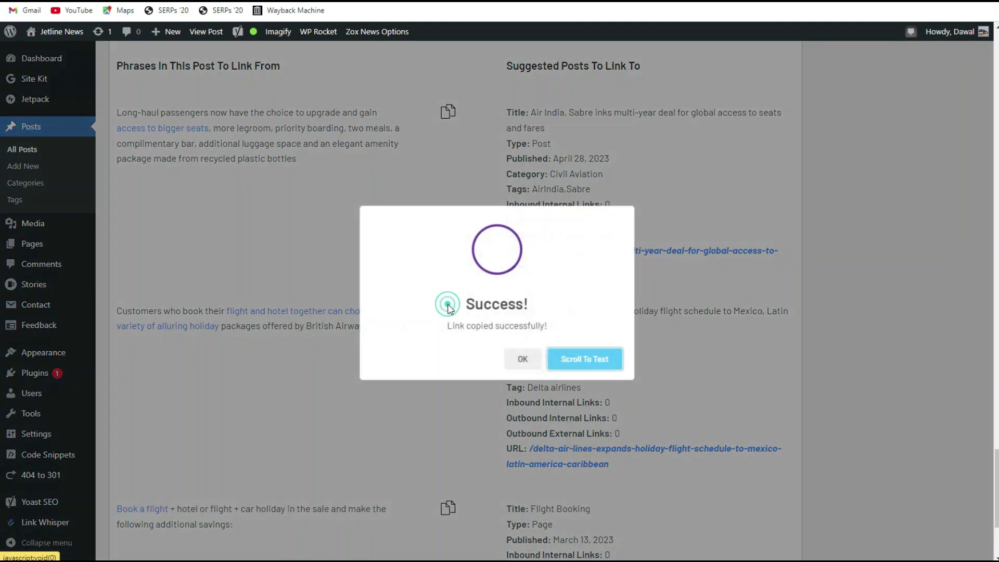
pyautogui.click(591, 361)
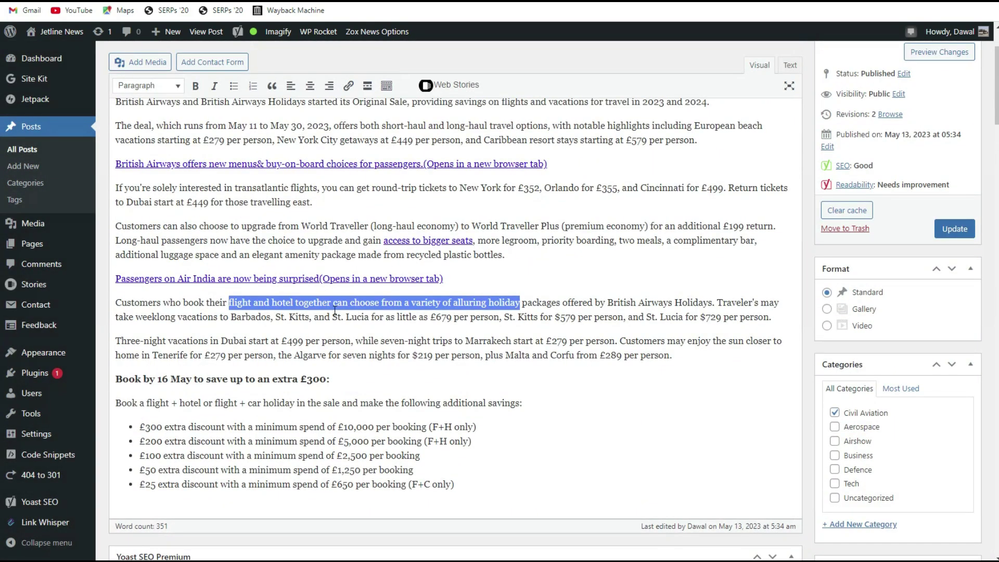
pyautogui.click(334, 311)
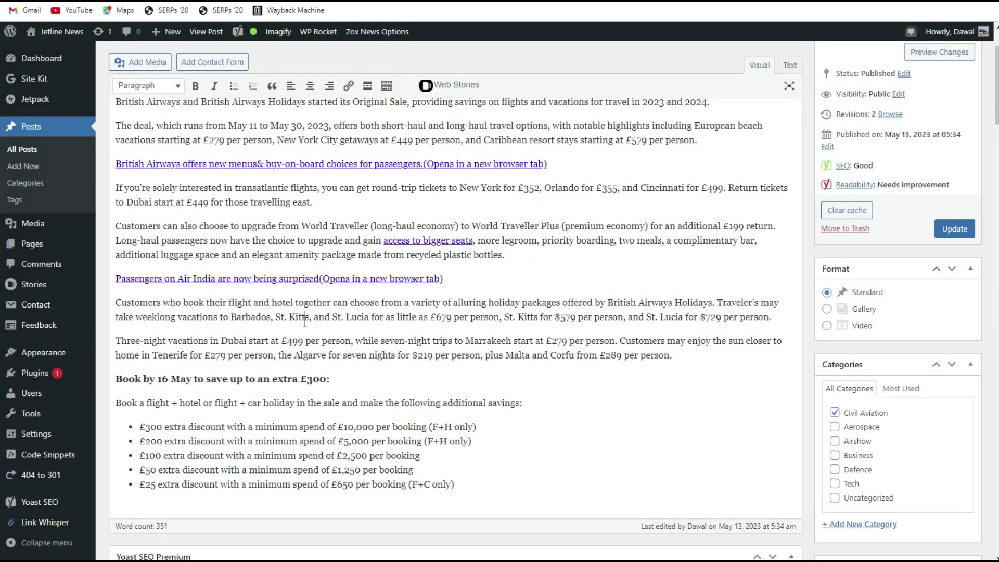
pyautogui.doubleClick(229, 304)
pyautogui.hotkey('ctrl', 'v')
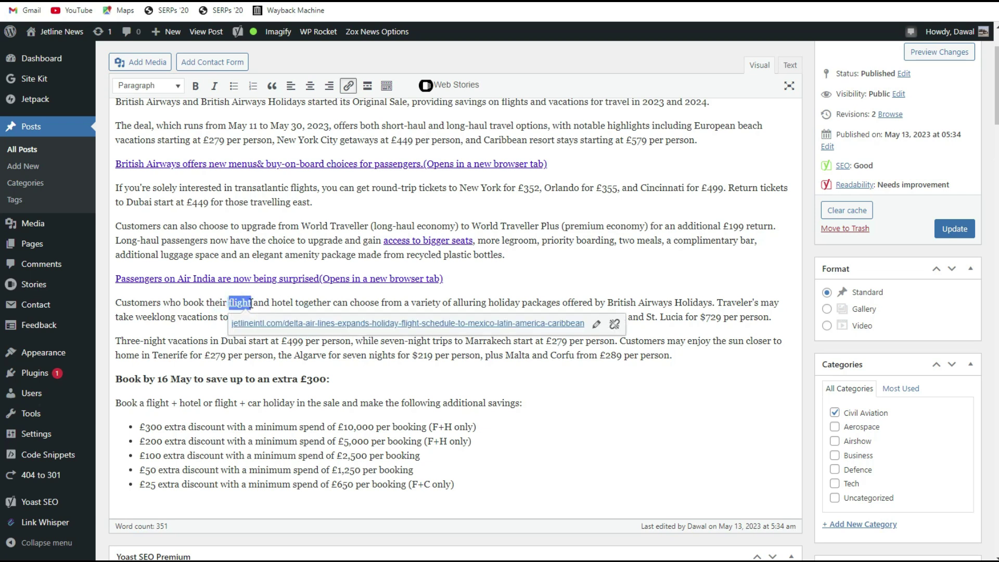
pyautogui.click(470, 300)
pyautogui.scroll(-3, 659, 398)
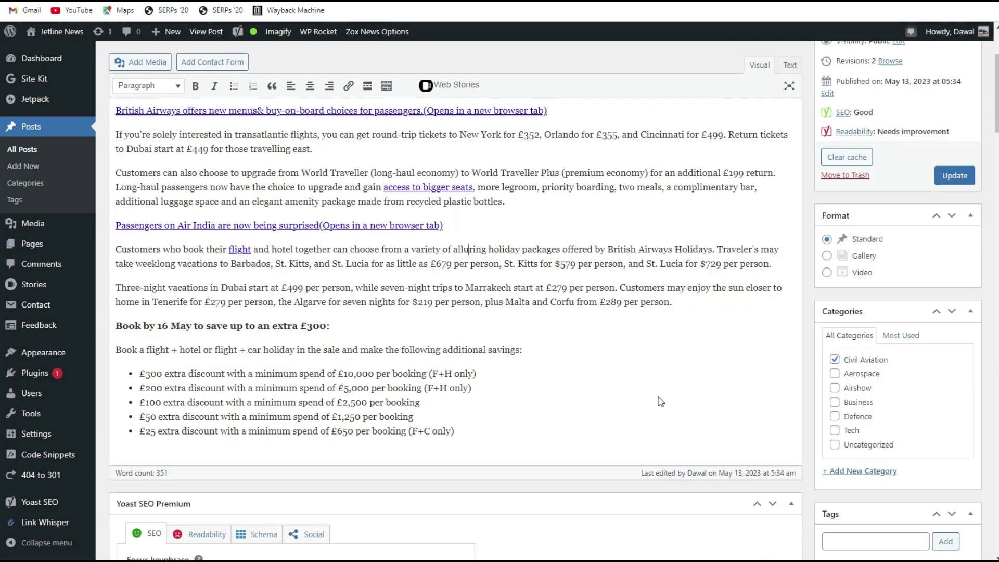
pyautogui.scroll(5, 659, 396)
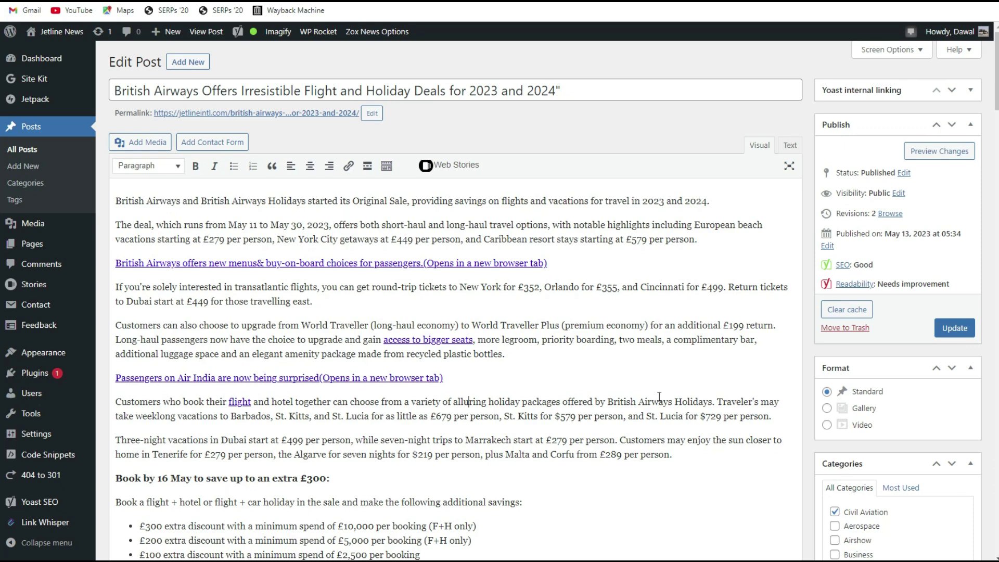
# Step: Expand Yoast's internal linking suggestions of related posts
pyautogui.scroll(-9, 805, 388)
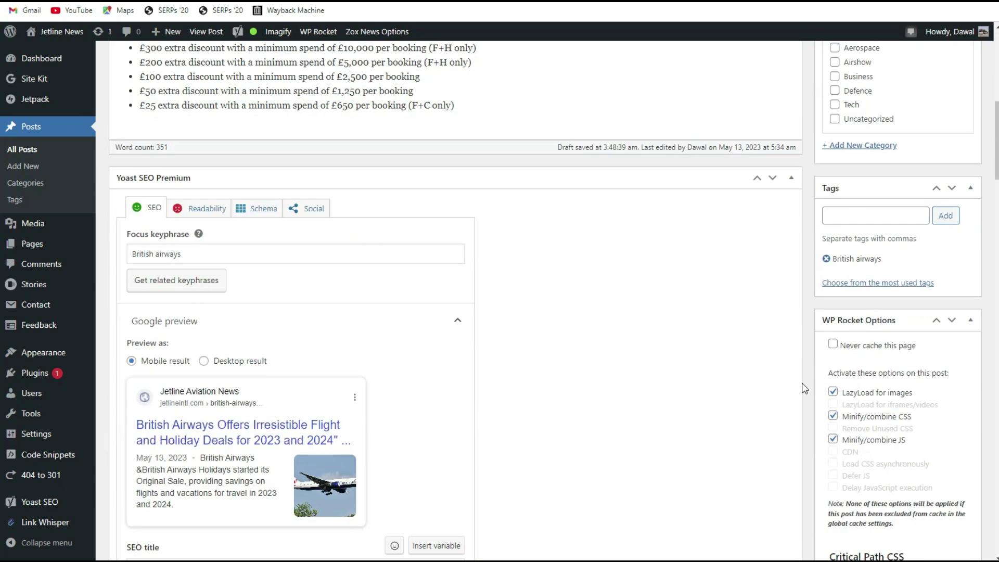
pyautogui.scroll(-5, 805, 388)
pyautogui.scroll(-6, 805, 388)
pyautogui.scroll(20, 805, 388)
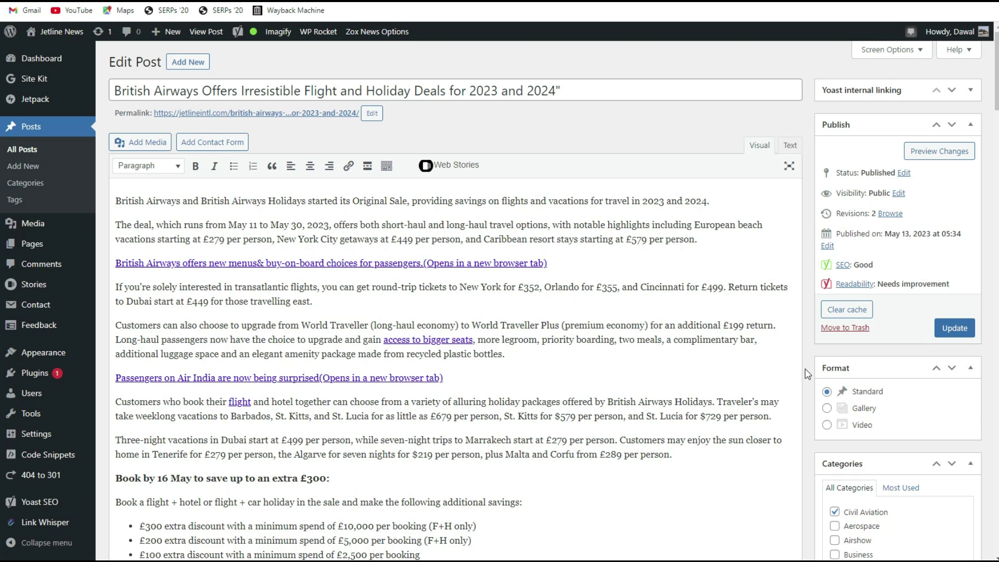
pyautogui.click(970, 90)
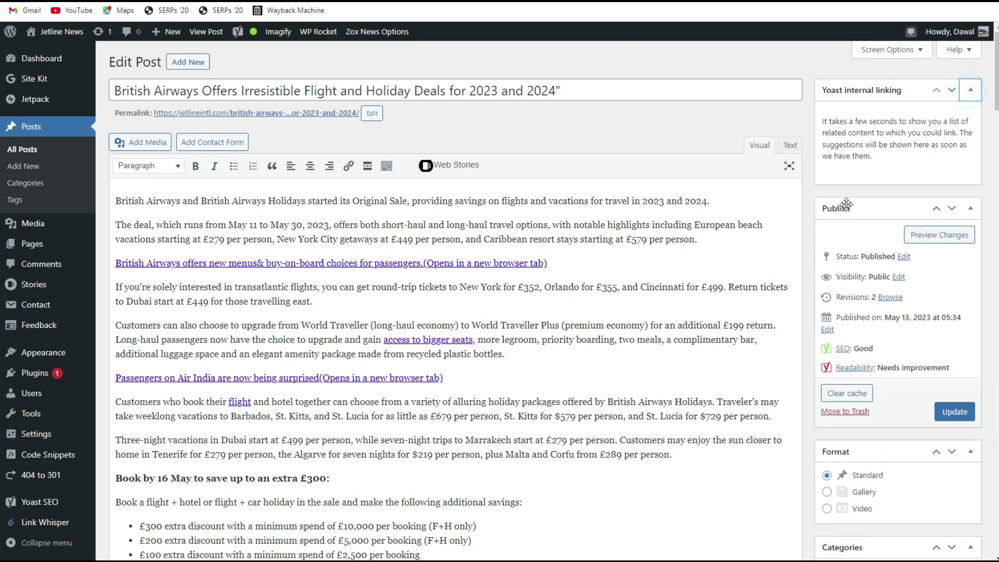
pyautogui.scroll(-5, 890, 208)
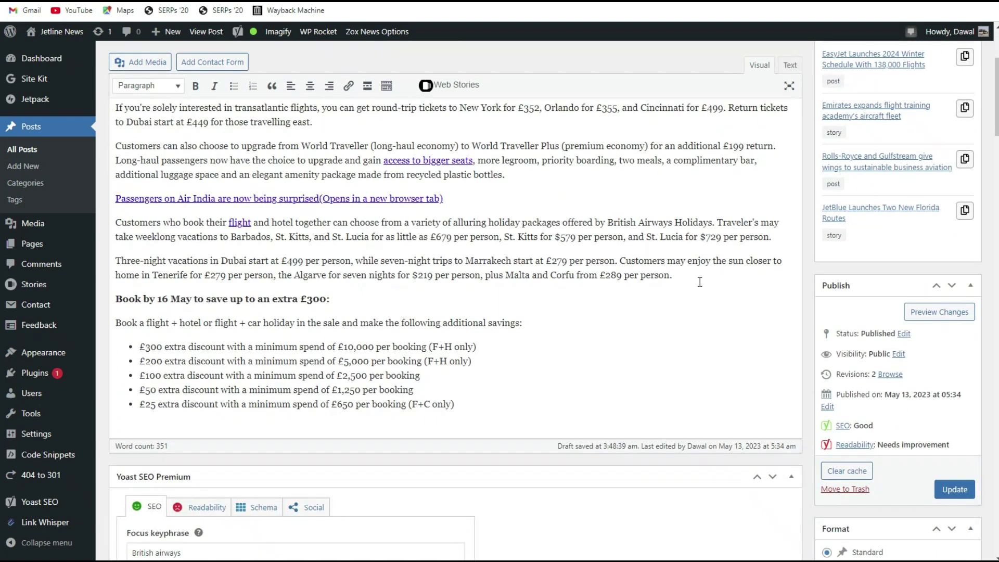
pyautogui.scroll(5, 899, 263)
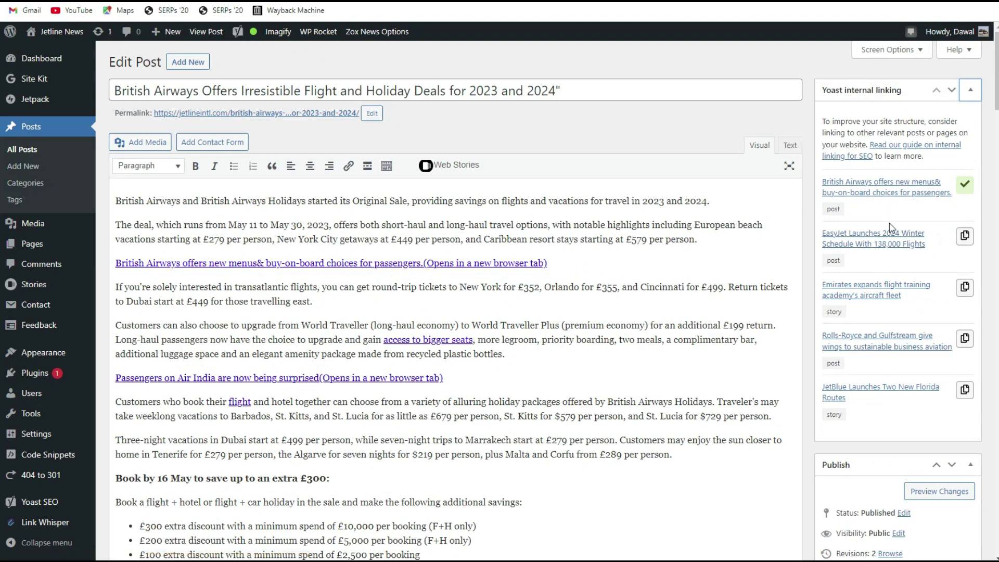
# Step: Add, then remove, a stray empty paragraph above the British Airways menus link line
pyautogui.click(726, 235)
pyautogui.press('Return')
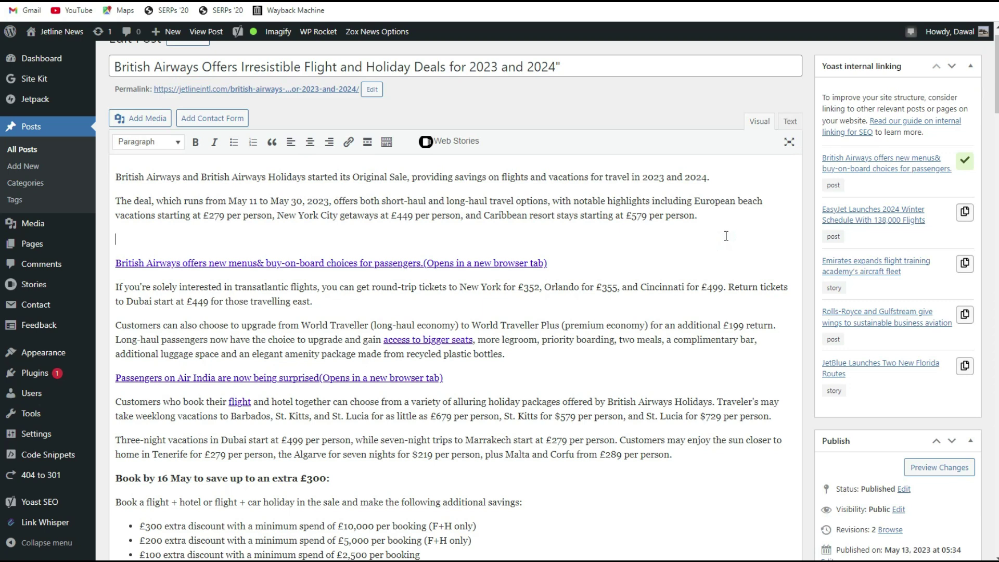
pyautogui.tripleClick(204, 260)
pyautogui.press('Left')
pyautogui.press('BackSpace')
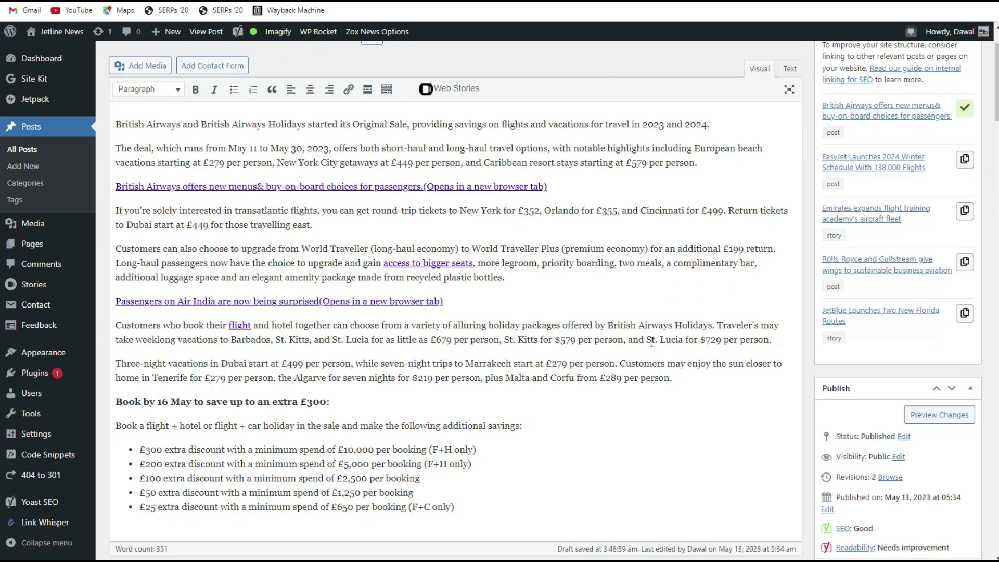
# Step: Insert the Rolls-Royce and Gulfstream article link in a new paragraph below Three-night vacations
pyautogui.scroll(-1, 652, 342)
pyautogui.click(685, 374)
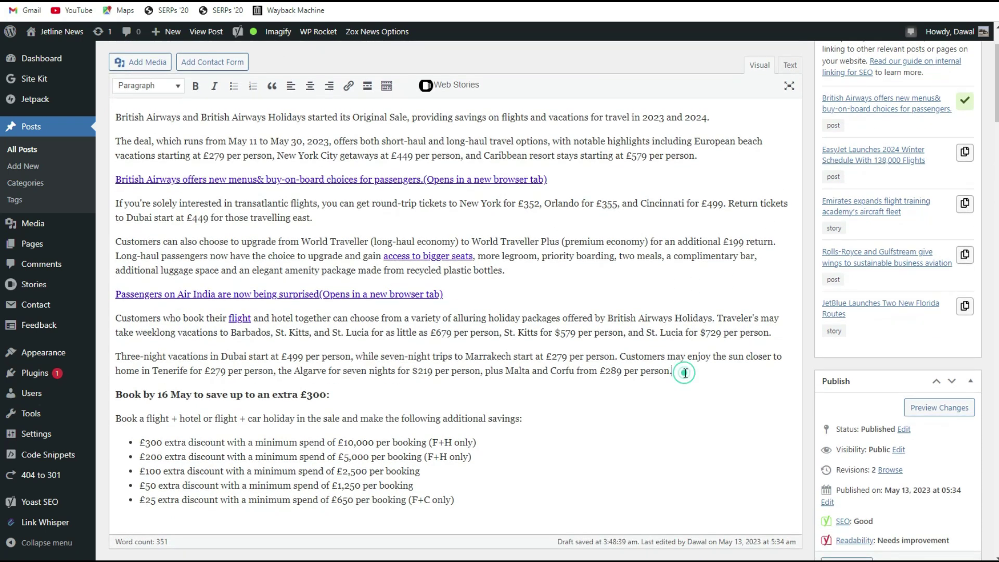
pyautogui.press('Return')
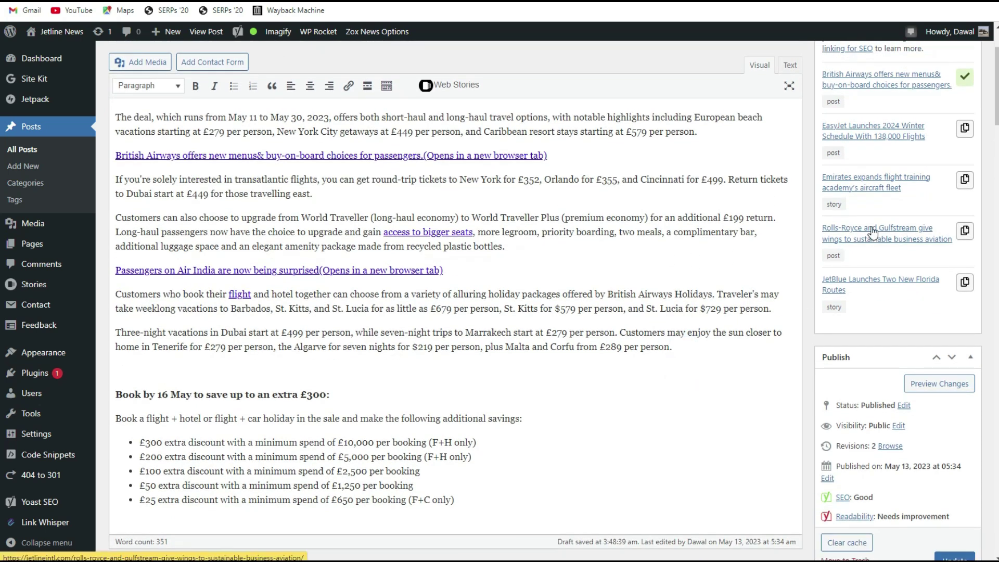
pyautogui.click(903, 229)
pyautogui.moveTo(903, 229); pyautogui.dragTo(291, 371)
# Step: Update the published post to save the new links
pyautogui.scroll(3, 778, 435)
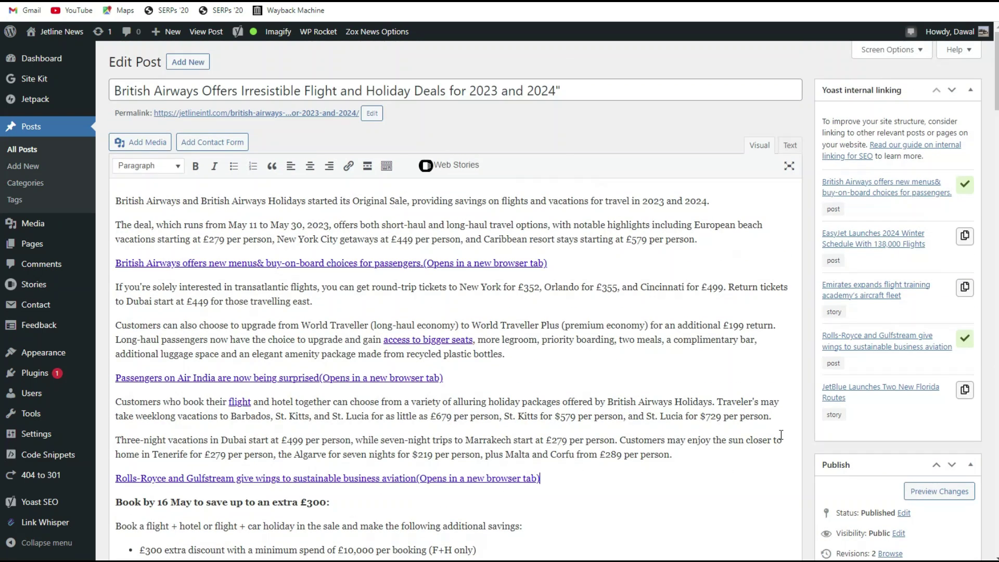
pyautogui.scroll(-6, 728, 338)
pyautogui.click(954, 426)
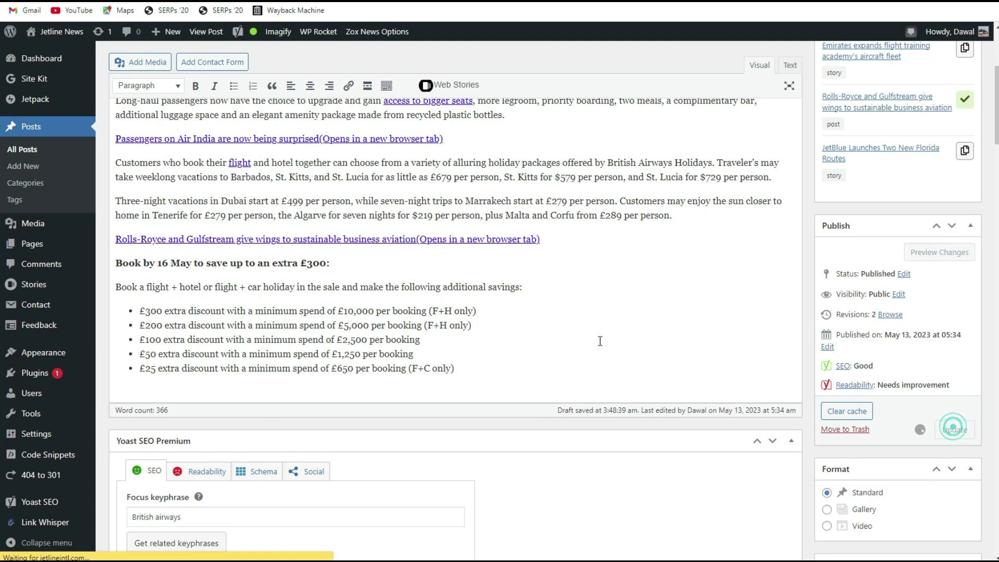
pyautogui.scroll(4, 598, 341)
pyautogui.scroll(2, 600, 341)
pyautogui.scroll(-5, 878, 502)
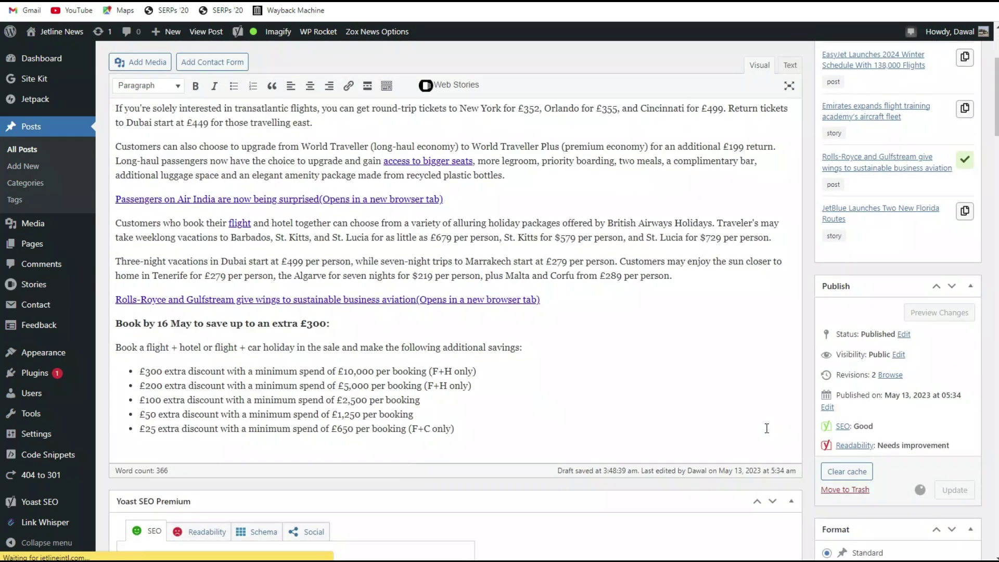
pyautogui.scroll(5, 766, 427)
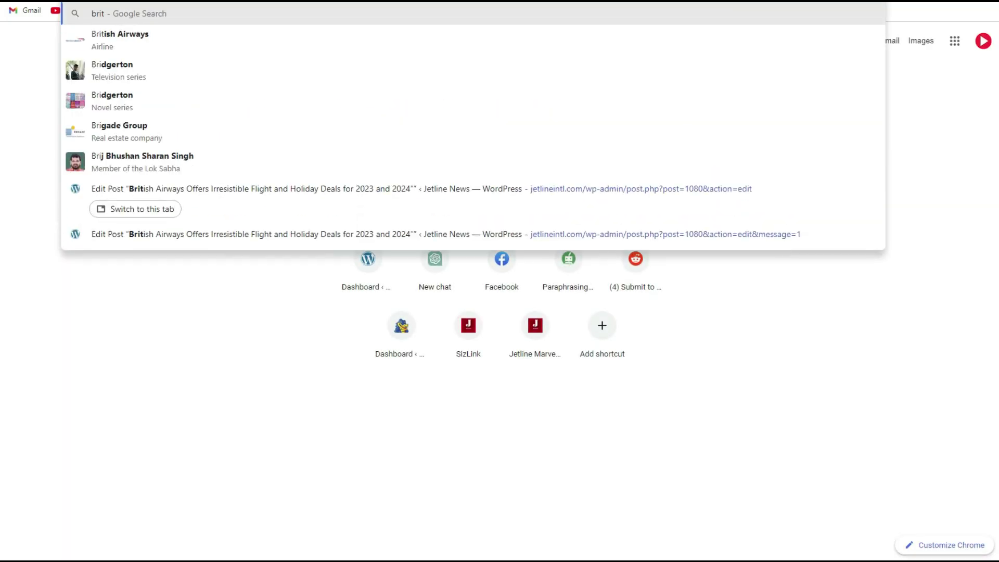
# Step: Copy the post title text following 'British Airways' from the editor
pyautogui.write('airways')
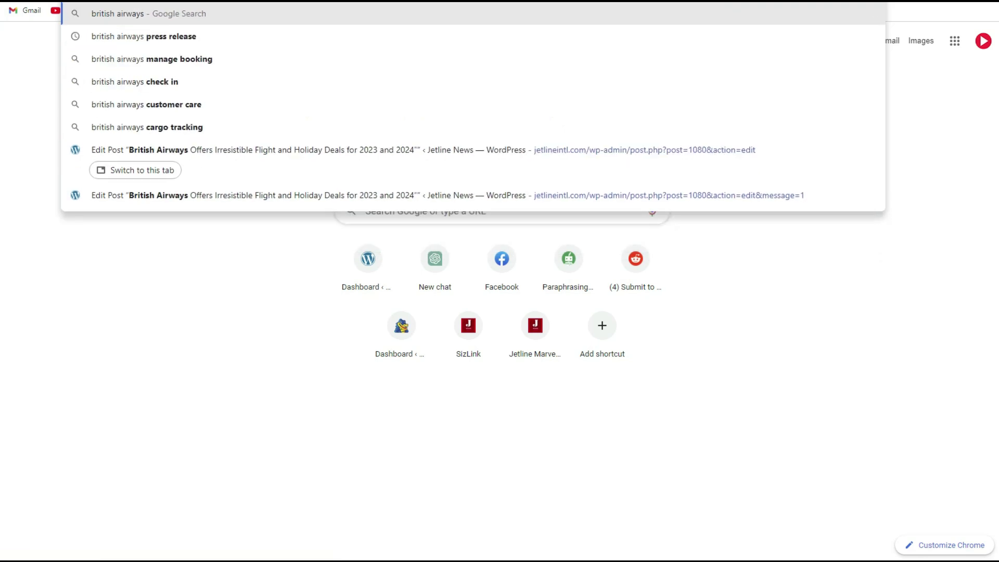
pyautogui.hotkey('ctrl', 'Tab')
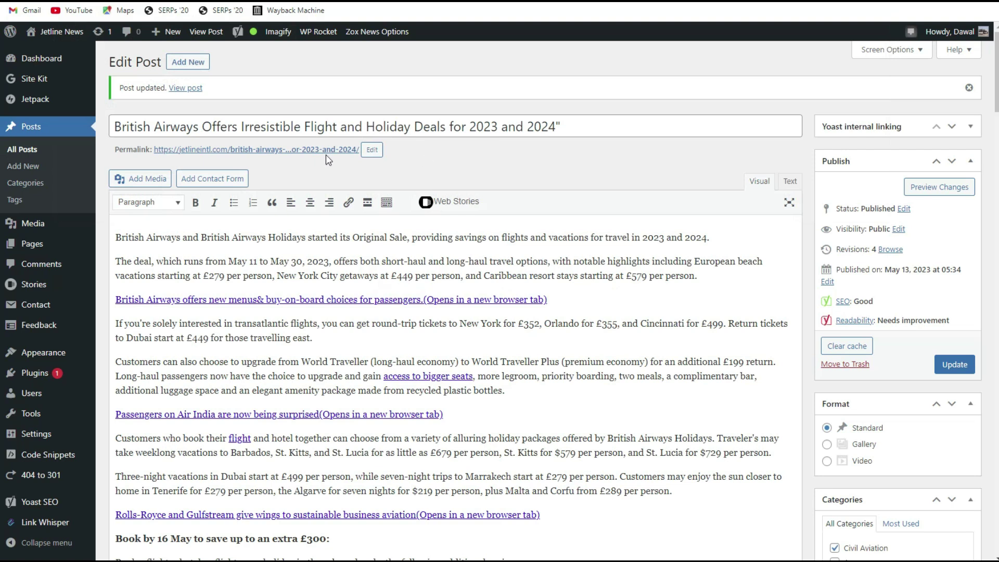
pyautogui.moveTo(207, 125); pyautogui.dragTo(560, 126)
pyautogui.rightClick(532, 126)
pyautogui.click(562, 151)
# Step: Google the post title and open British Airways' All-Inclusive Holidays page, accepting all cookies
pyautogui.hotkey('ctrl', 'Tab')
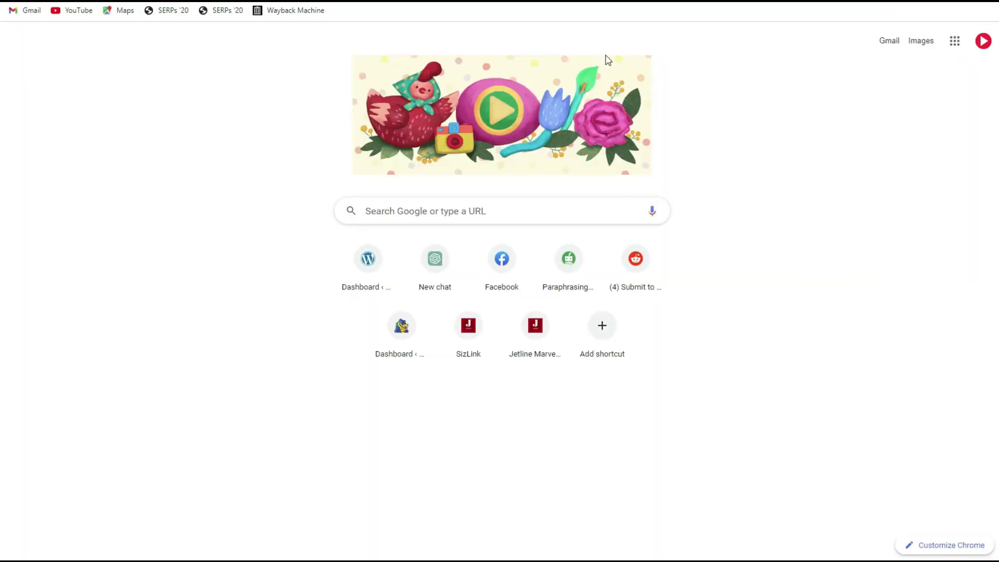
pyautogui.hotkey('ctrl', 'v')
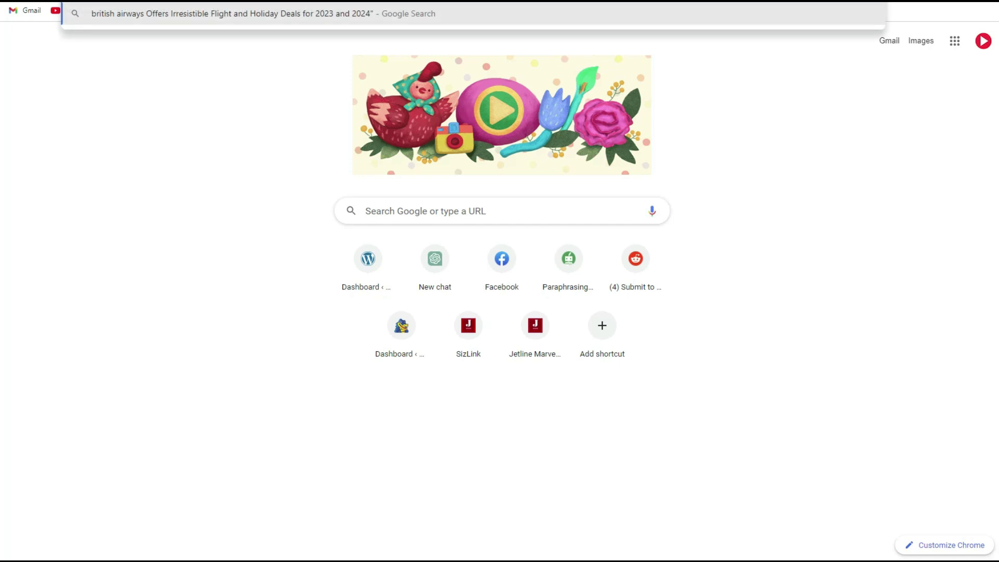
pyautogui.press('Return')
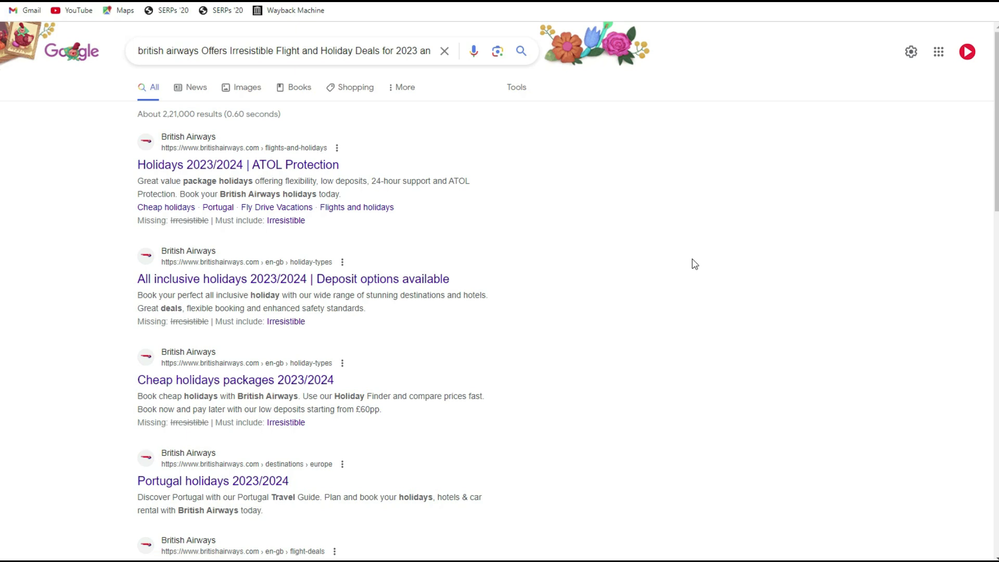
pyautogui.scroll(-1, 694, 263)
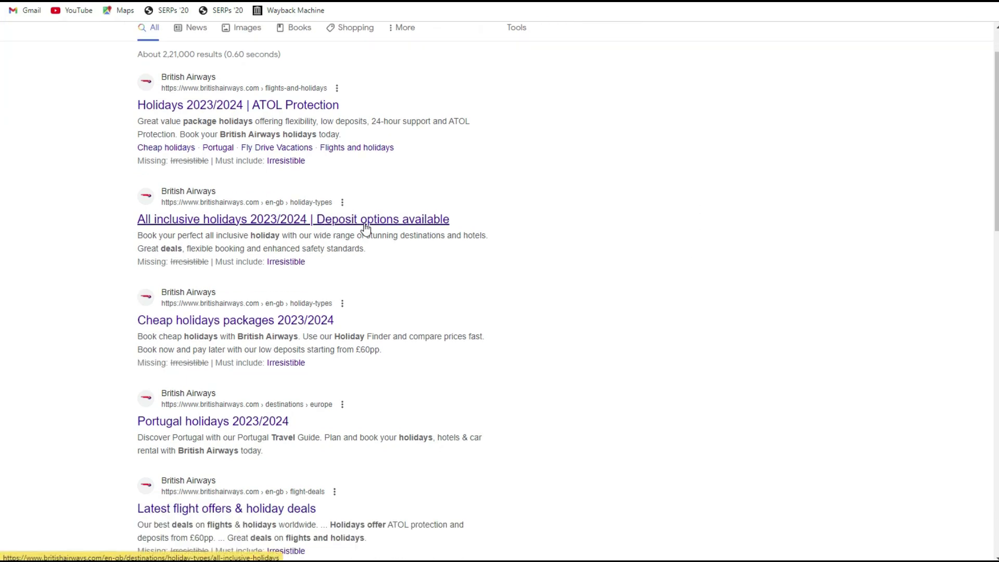
pyautogui.click(365, 227)
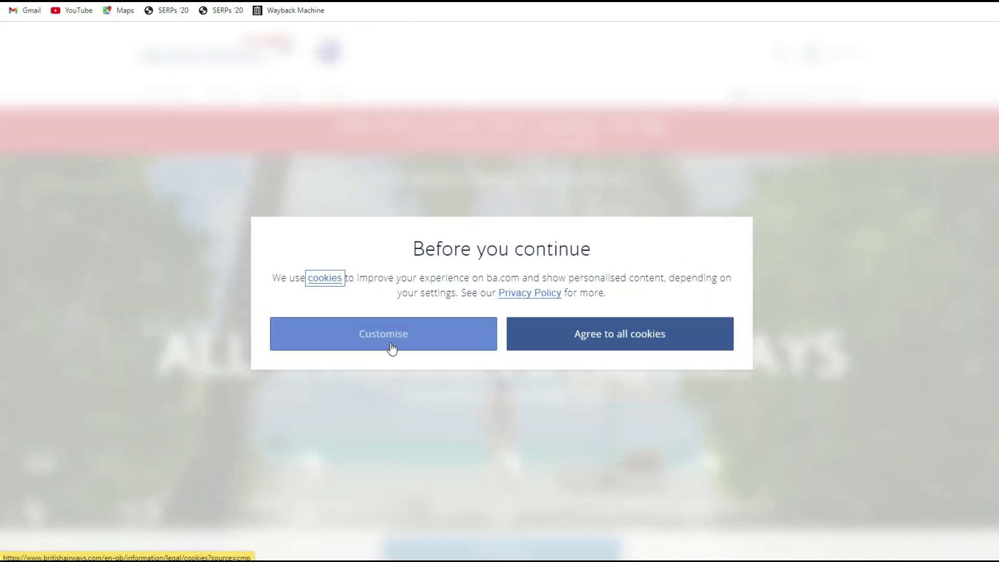
pyautogui.click(391, 344)
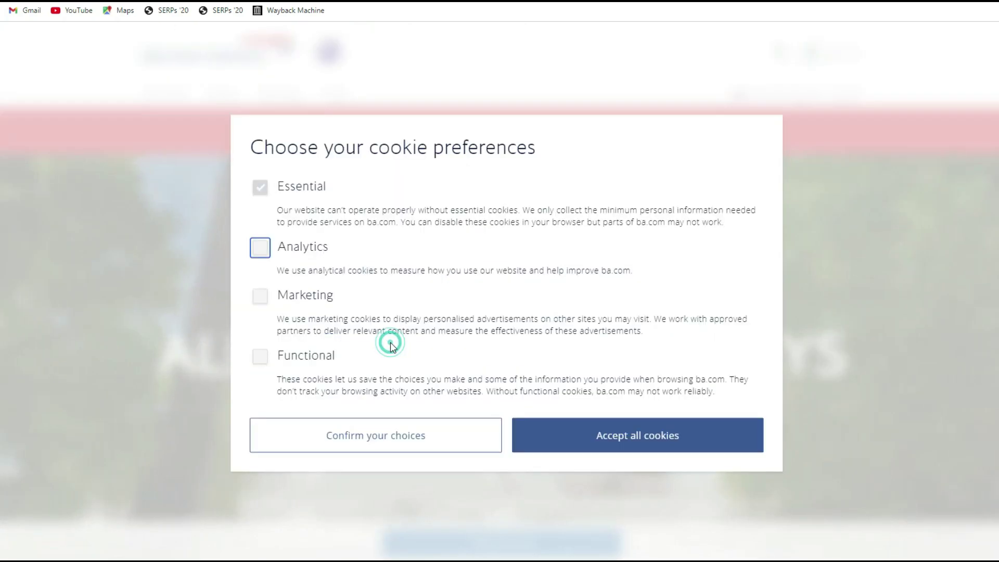
pyautogui.click(633, 437)
# Step: Copy the All-Inclusive Holidays page URL from the address bar
pyautogui.scroll(-10, 536, 334)
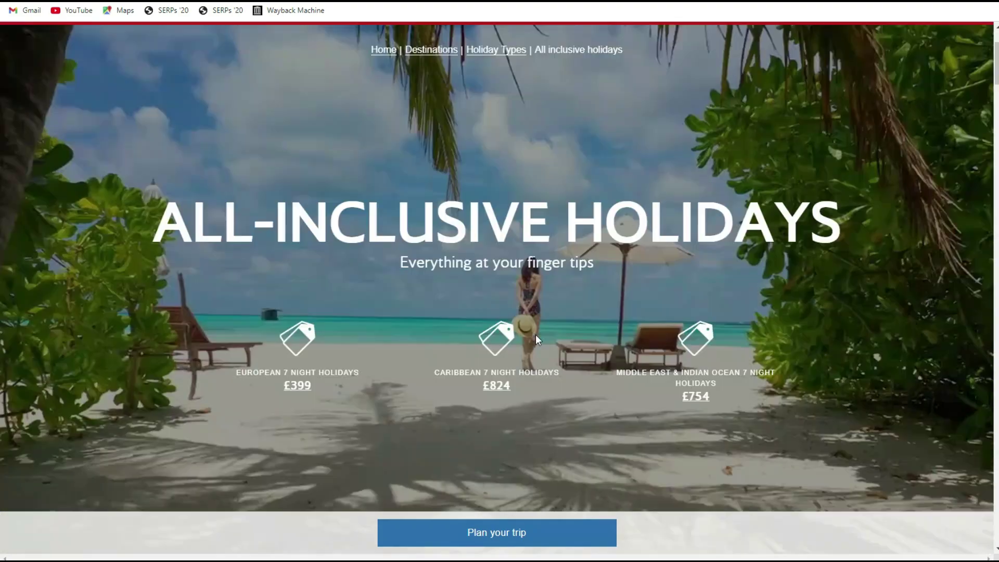
pyautogui.scroll(6, 535, 337)
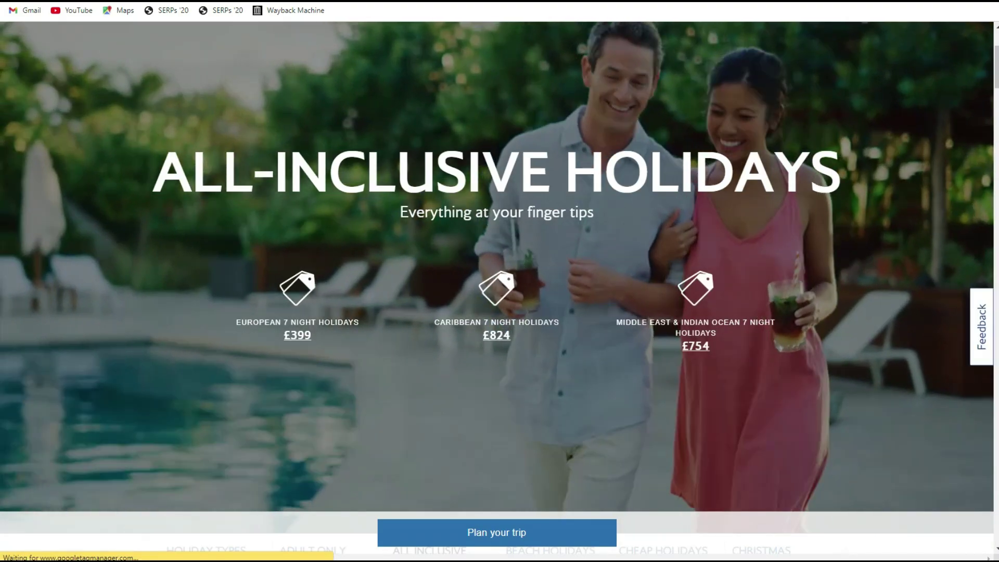
pyautogui.rightClick(159, 2)
pyautogui.click(207, 61)
# Step: Link 'British Airways Holidays' in the holiday-packages paragraph to the copied holidays URL
pyautogui.hotkey('ctrl', 'Tab')
pyautogui.hotkey('ctrl', 'Tab')
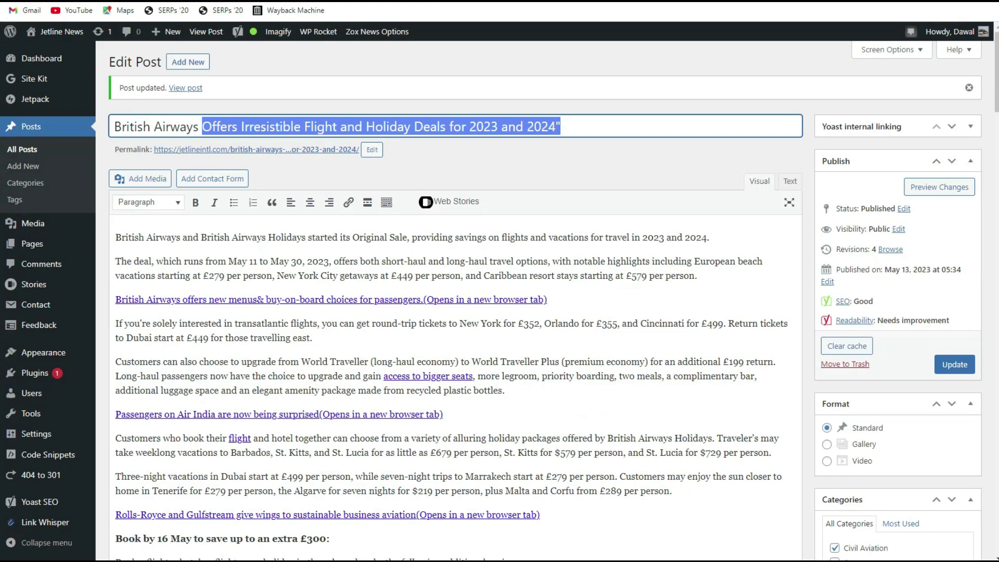
pyautogui.scroll(-3, 520, 358)
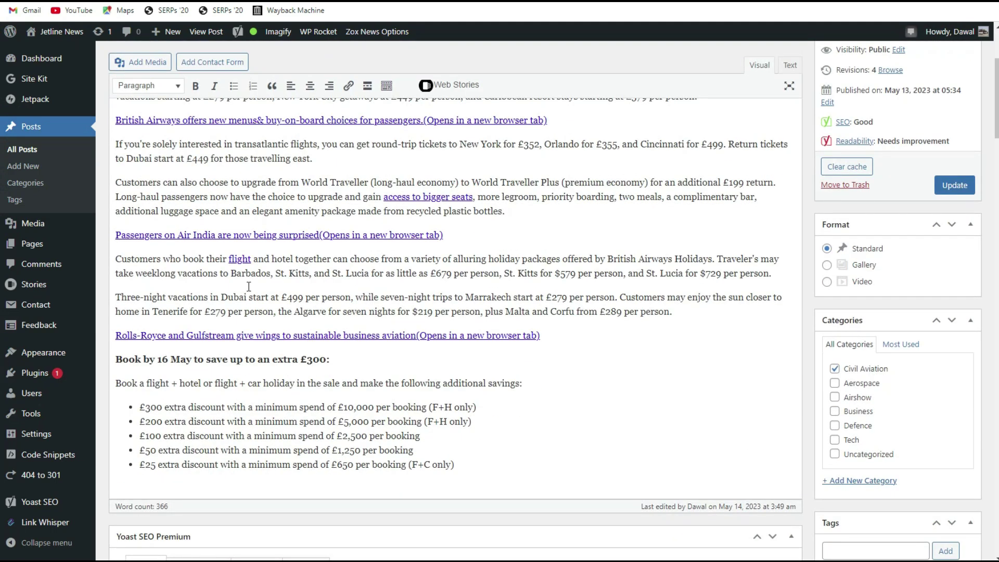
pyautogui.hotkey('ctrl', 'f')
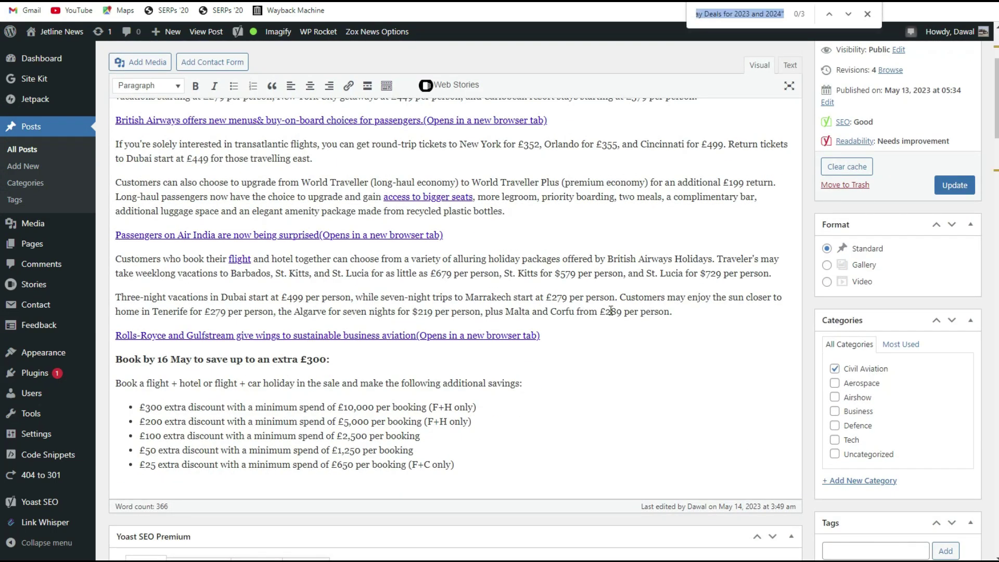
pyautogui.write('britis')
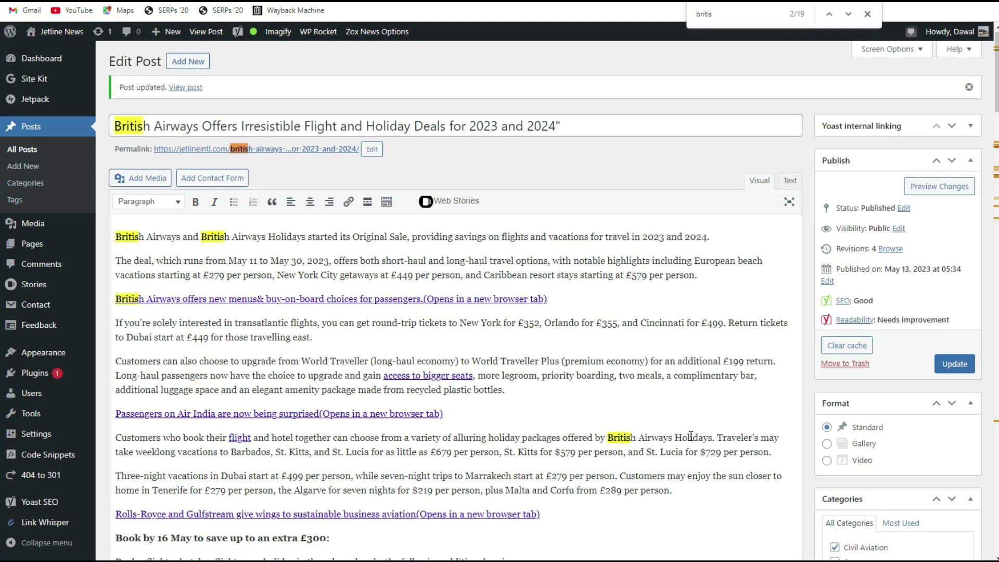
pyautogui.scroll(-3, 691, 435)
pyautogui.moveTo(608, 259)
pyautogui.mouseDown()
pyautogui.moveTo(708, 259)
pyautogui.moveTo(611, 253)
pyautogui.mouseUp()
pyautogui.hotkey('ctrl', 'v')
pyautogui.click(678, 346)
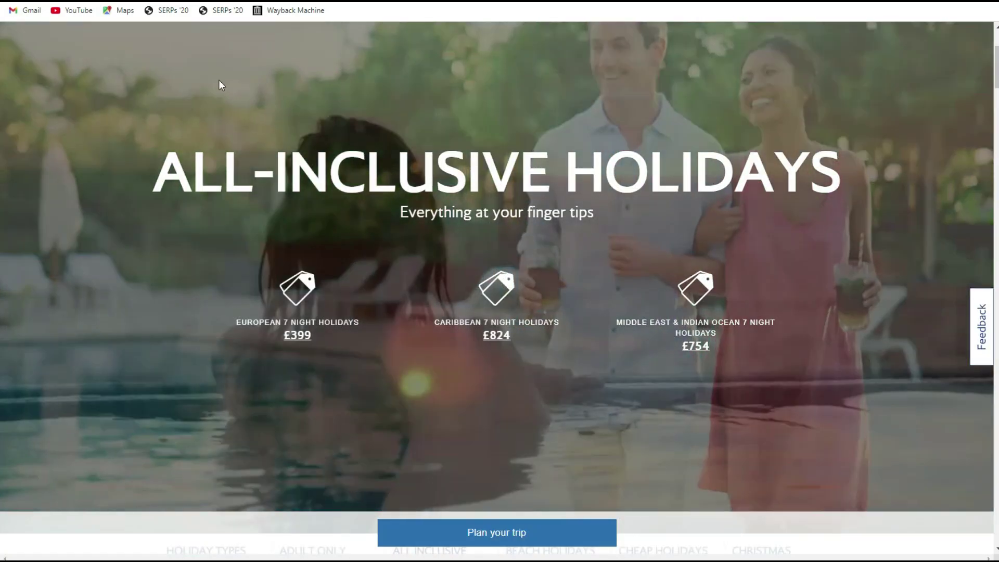
# Step: Scroll through the All-Inclusive Holidays page and the related search results
pyautogui.scroll(-15, 530, 301)
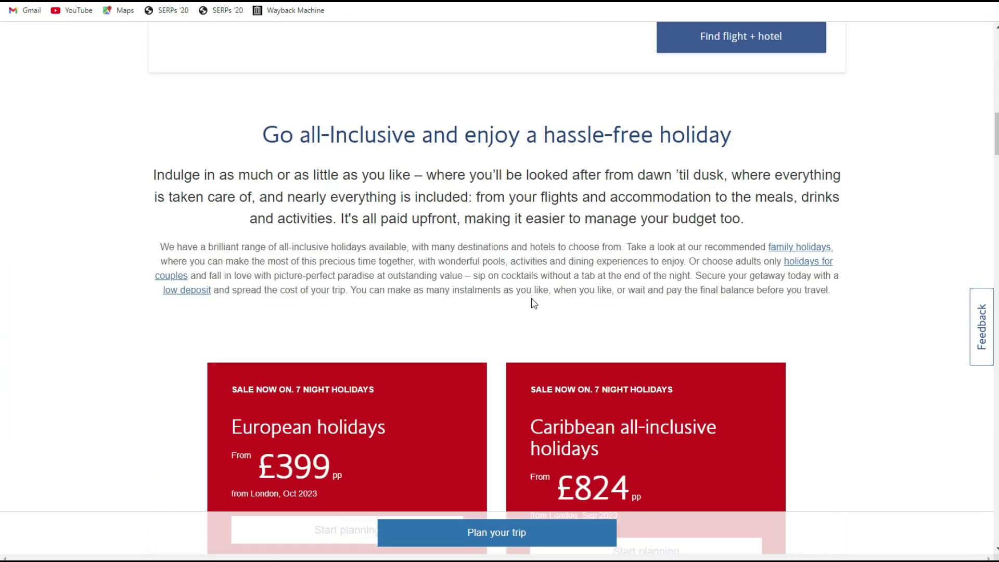
pyautogui.scroll(15, 530, 302)
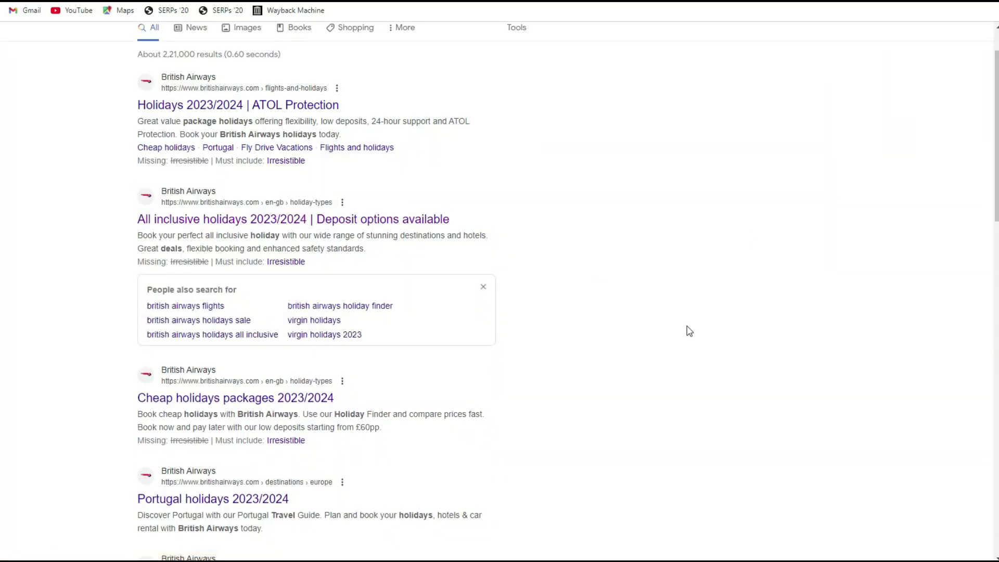
pyautogui.scroll(-3, 697, 343)
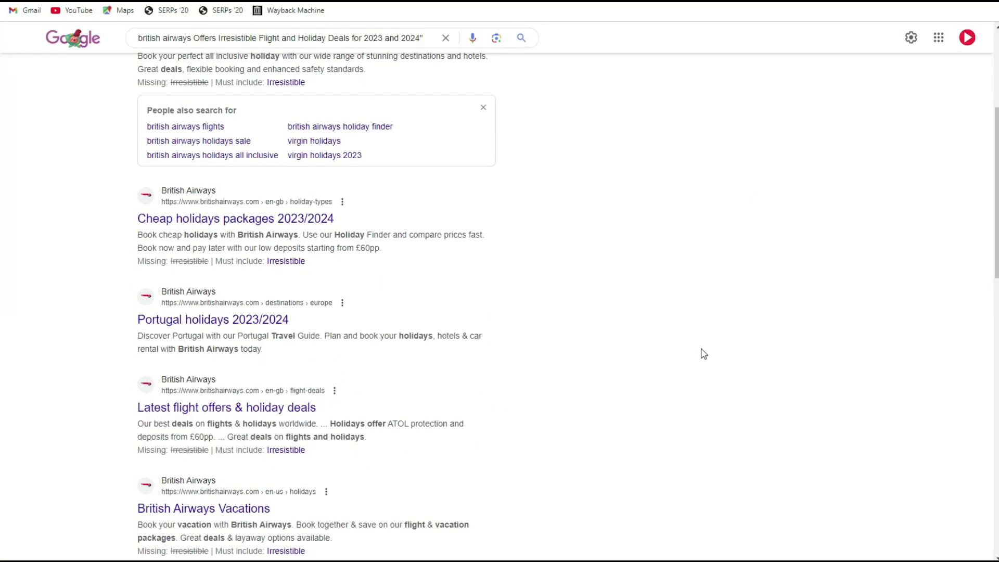
pyautogui.scroll(-4, 700, 348)
pyautogui.scroll(8, 698, 345)
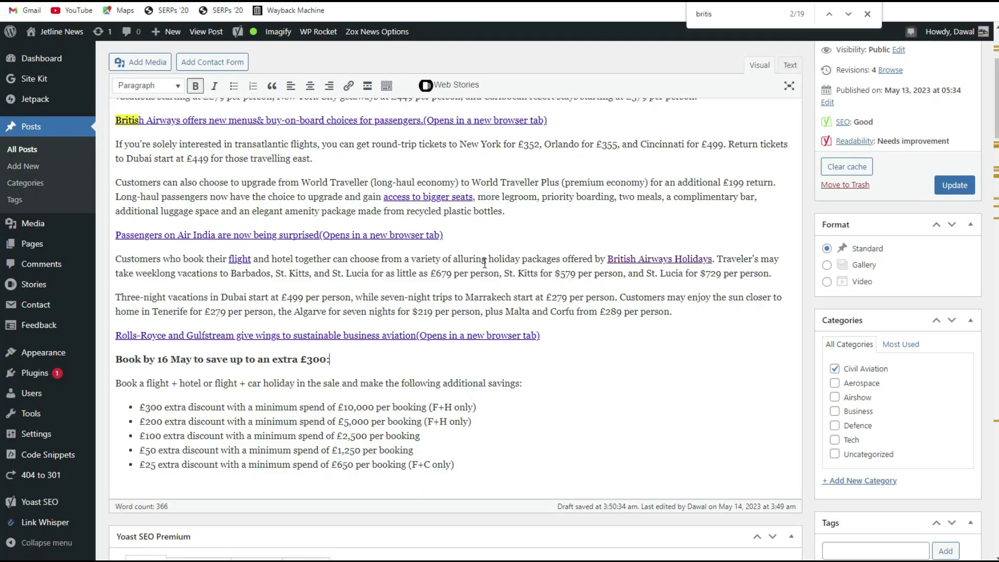
# Step: Add 'Holiday' as the first Yoast related keyphrase
pyautogui.scroll(-10, 560, 339)
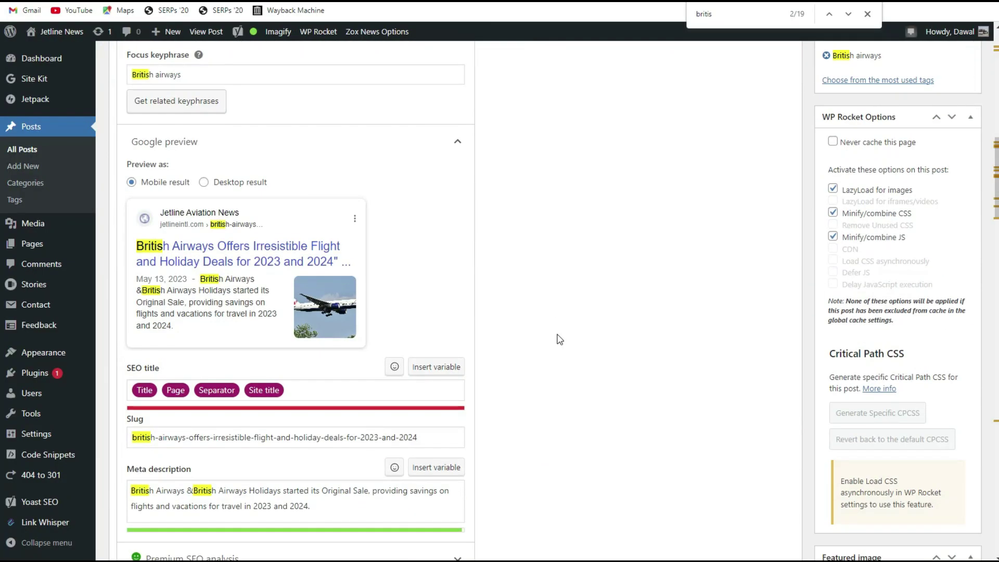
pyautogui.scroll(-3, 559, 339)
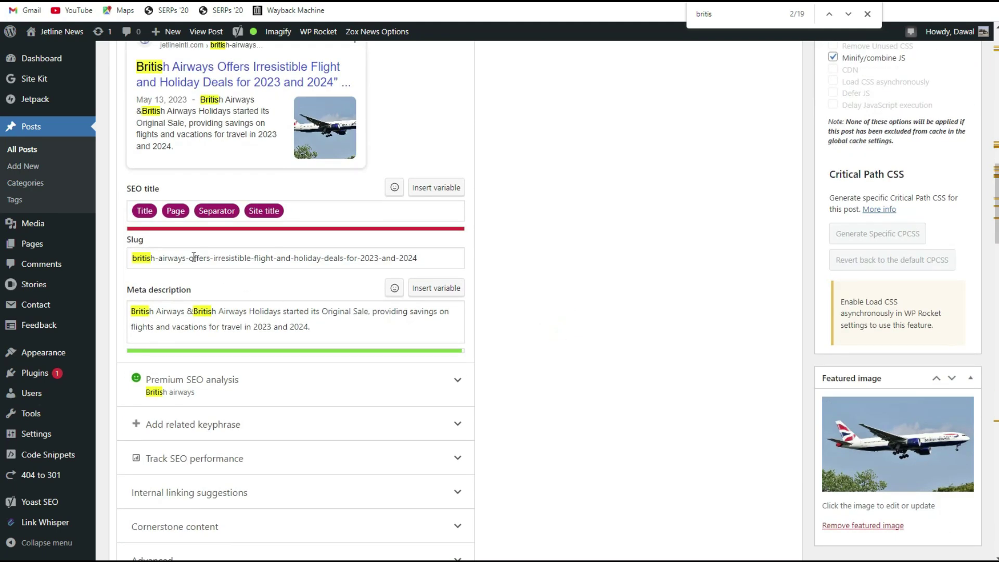
pyautogui.scroll(-2, 636, 339)
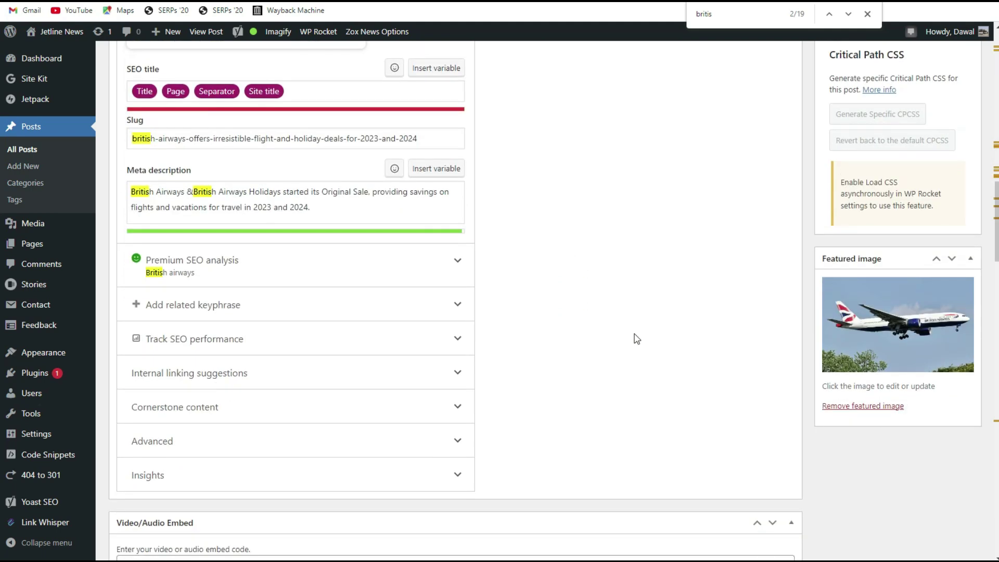
pyautogui.click(204, 309)
pyautogui.click(867, 14)
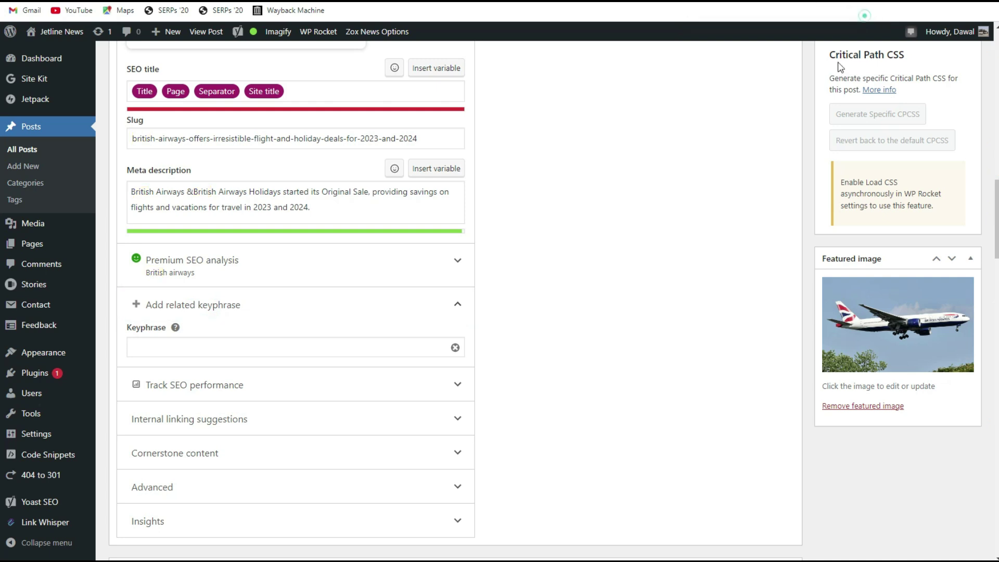
pyautogui.click(232, 347)
pyautogui.write('H')
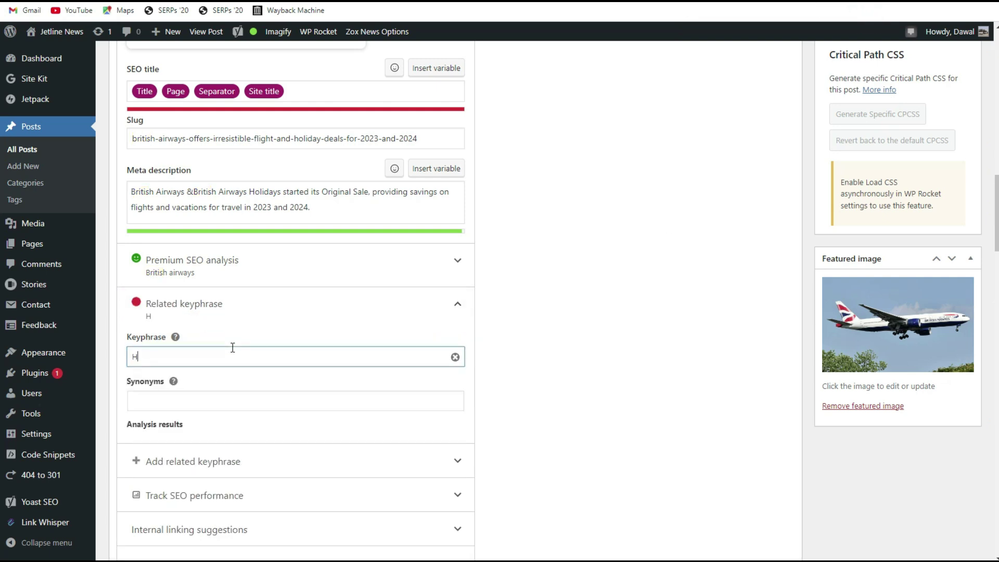
pyautogui.write('oliday')
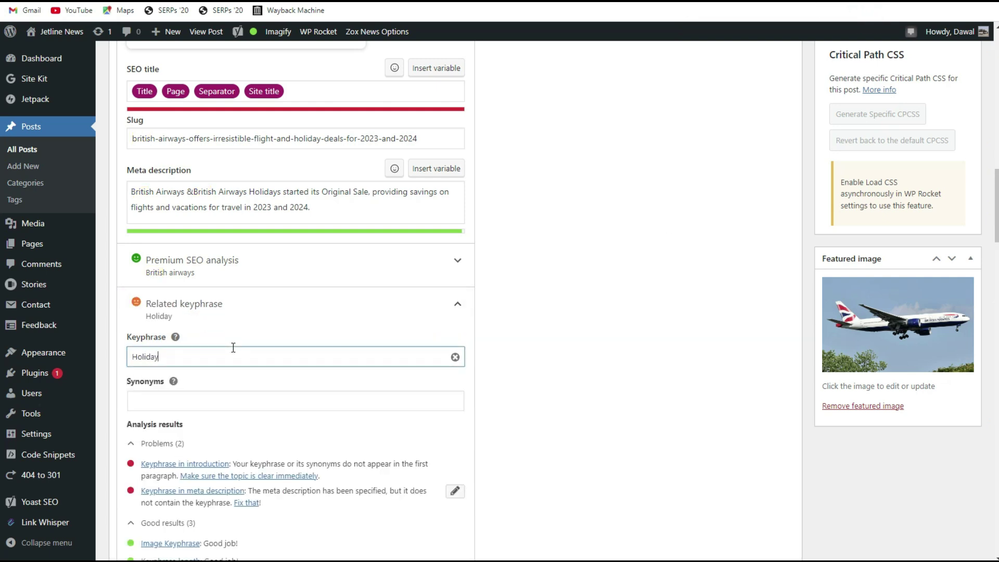
# Step: Add a second related keyphrase 'sale', replacing the initially typed 'ticket'
pyautogui.scroll(-6, 237, 354)
pyautogui.click(232, 327)
pyautogui.scroll(10, 625, 392)
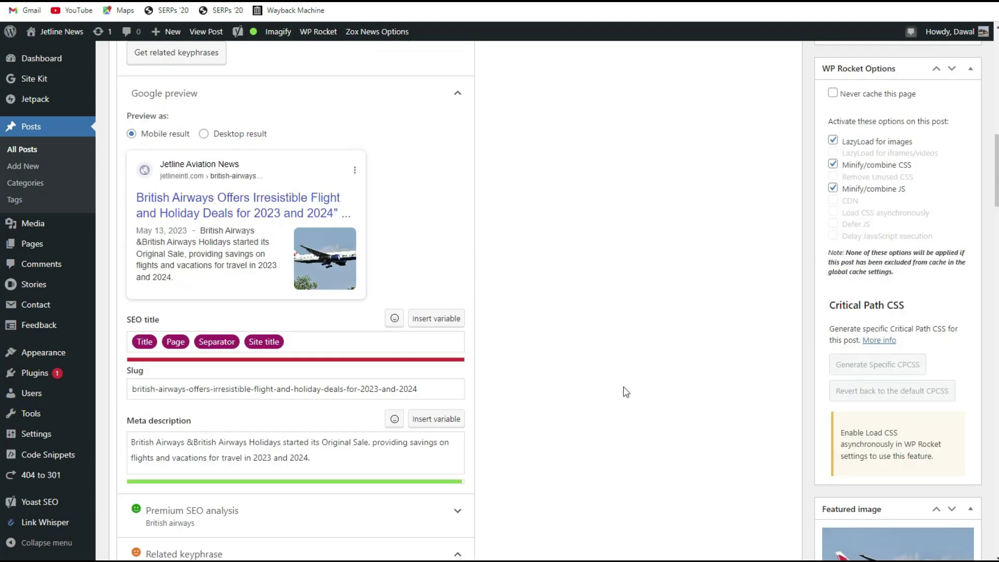
pyautogui.scroll(-3, 626, 391)
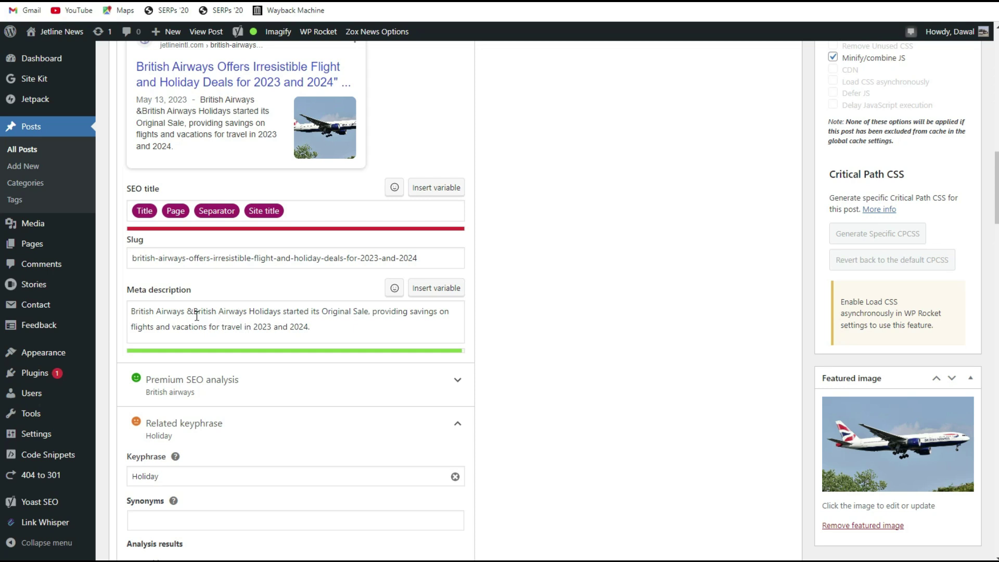
pyautogui.scroll(-8, 581, 331)
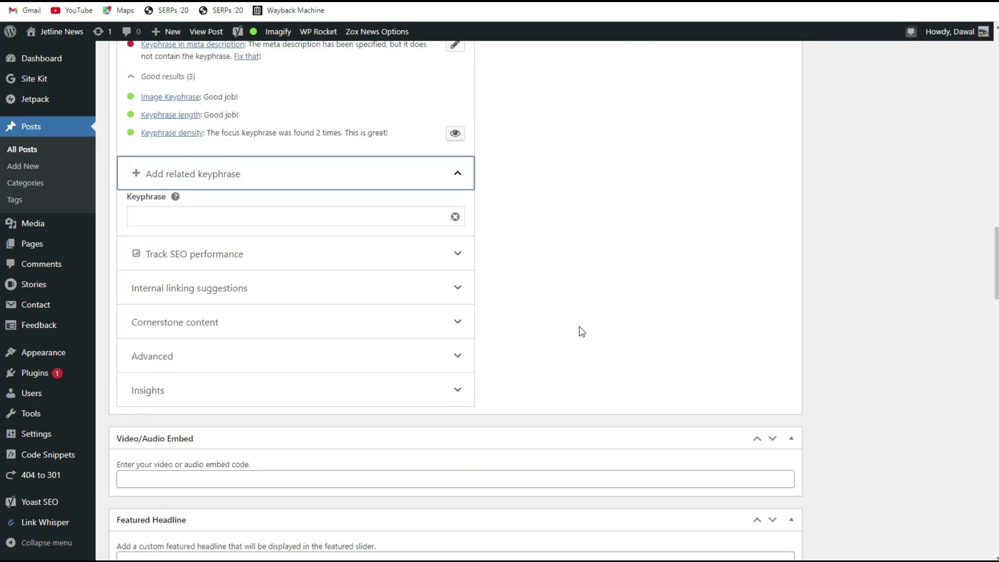
pyautogui.scroll(3, 581, 331)
pyautogui.click(192, 361)
pyautogui.write('t')
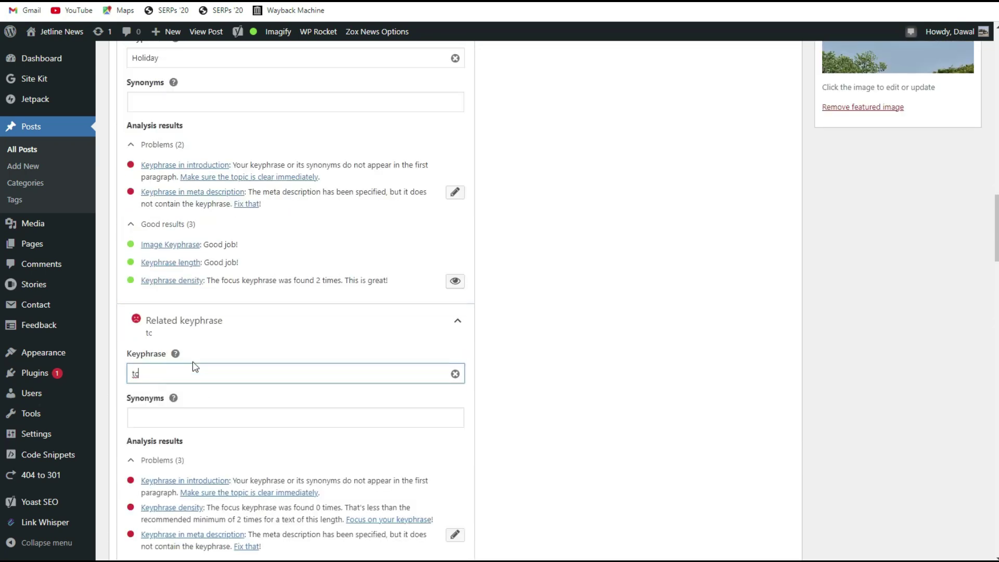
pyautogui.write('icket')
pyautogui.doubleClick(222, 368)
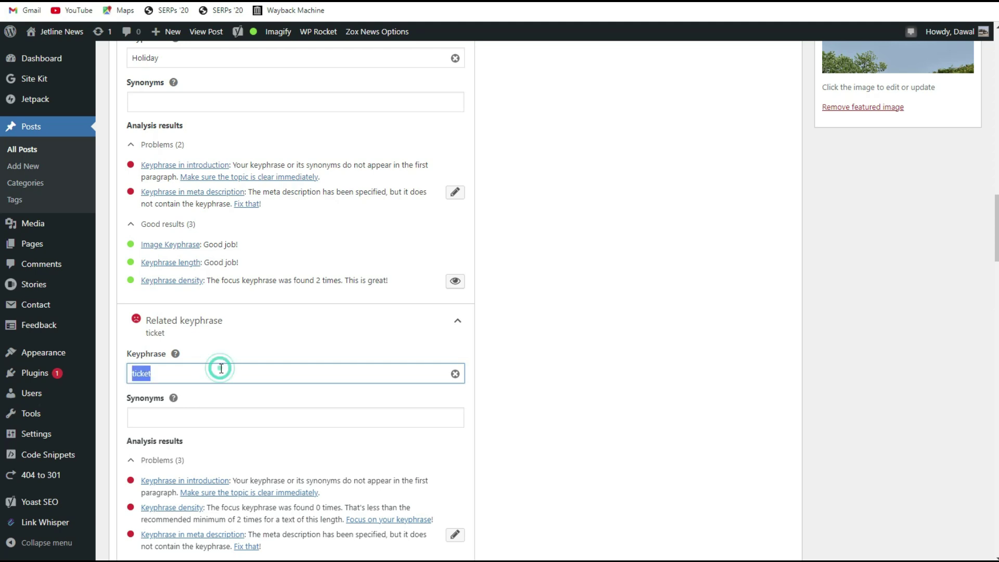
pyautogui.write('sale')
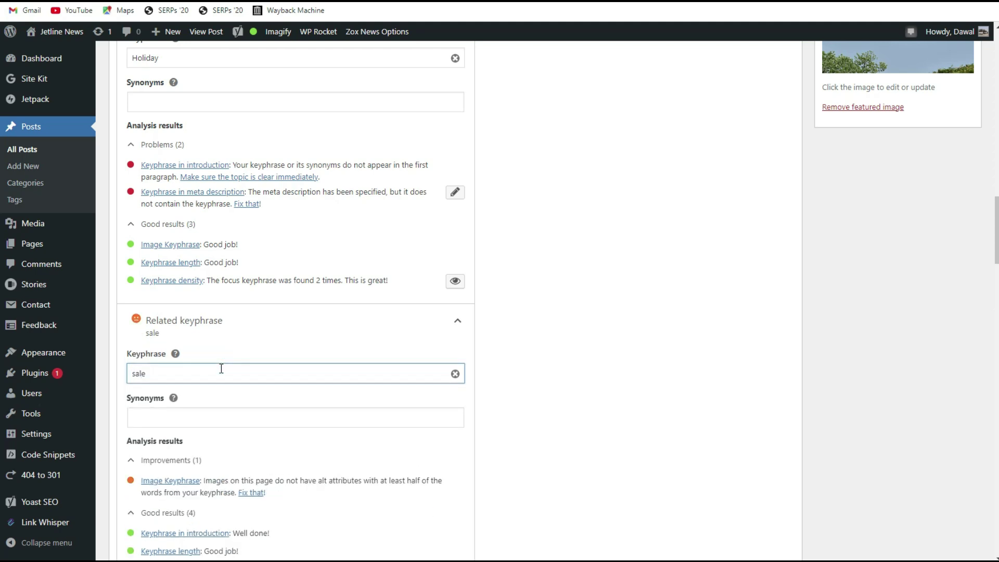
# Step: Add 'flight' as the third related keyphrase
pyautogui.scroll(-6, 221, 368)
pyautogui.click(247, 337)
pyautogui.click(281, 387)
pyautogui.click(281, 389)
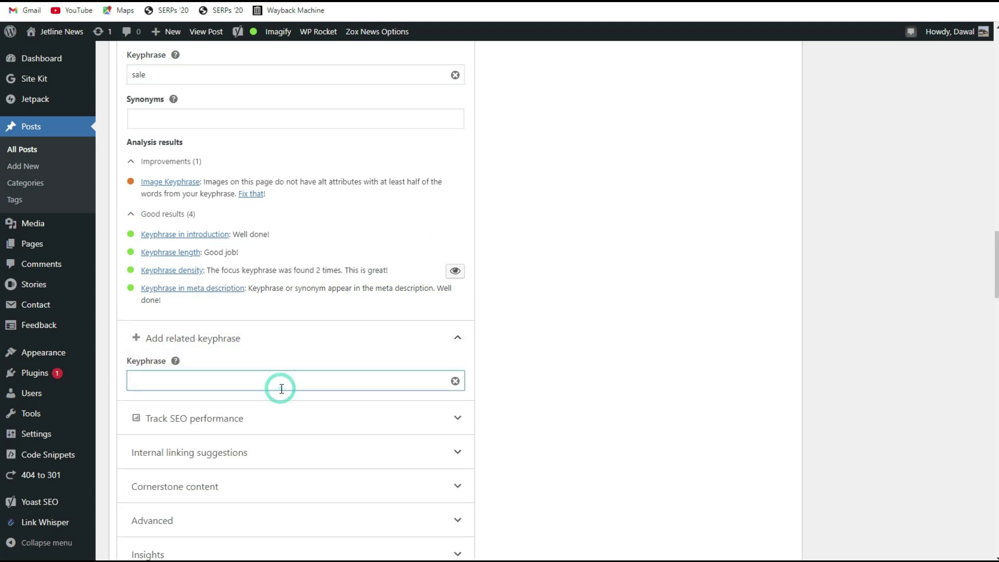
pyautogui.write('flight')
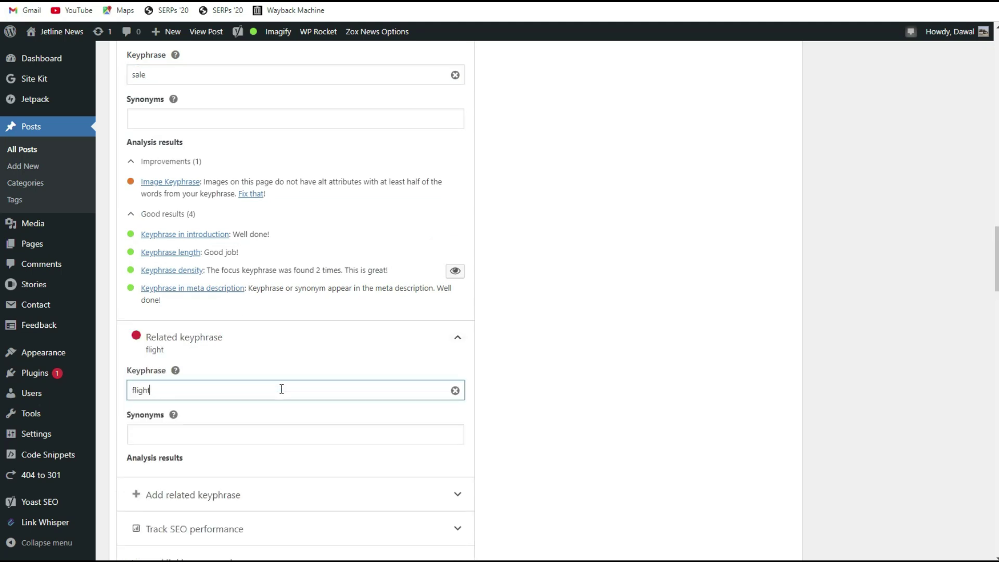
# Step: Add 'travel' as the fourth related keyphrase and show the SEO performance tracking options
pyautogui.scroll(-6, 281, 395)
pyautogui.click(266, 382)
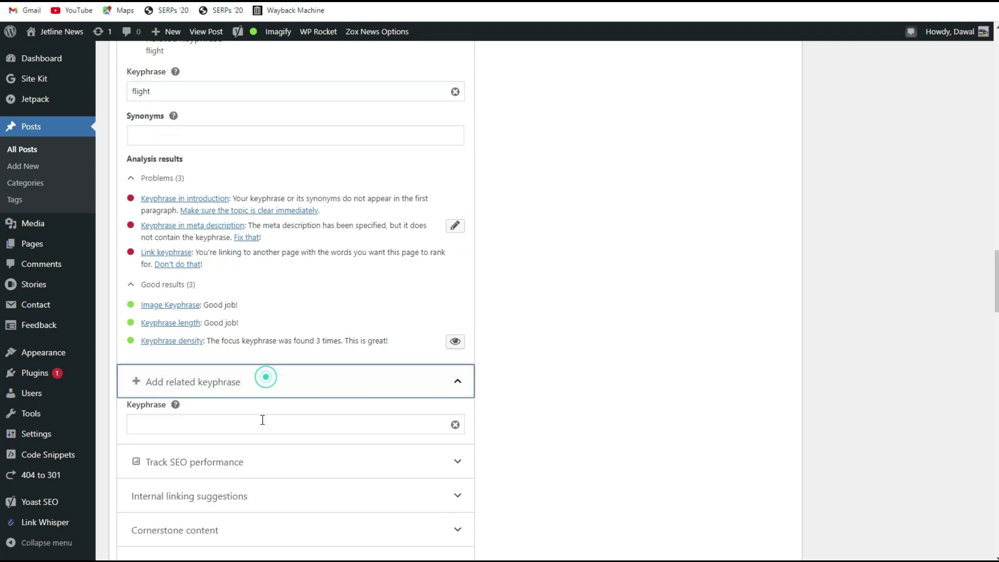
pyautogui.click(264, 425)
pyautogui.write('travel')
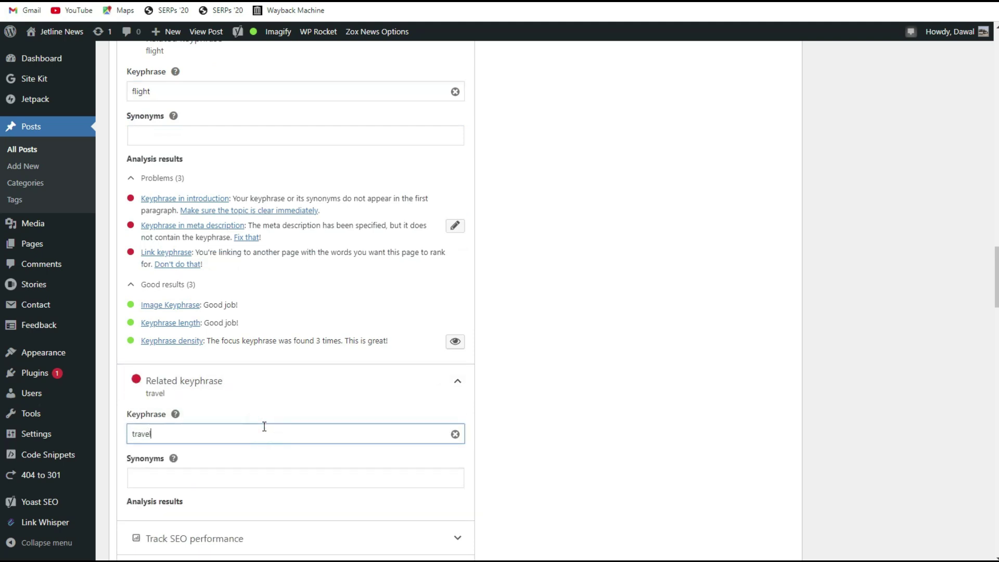
pyautogui.scroll(-5, 267, 429)
pyautogui.click(269, 395)
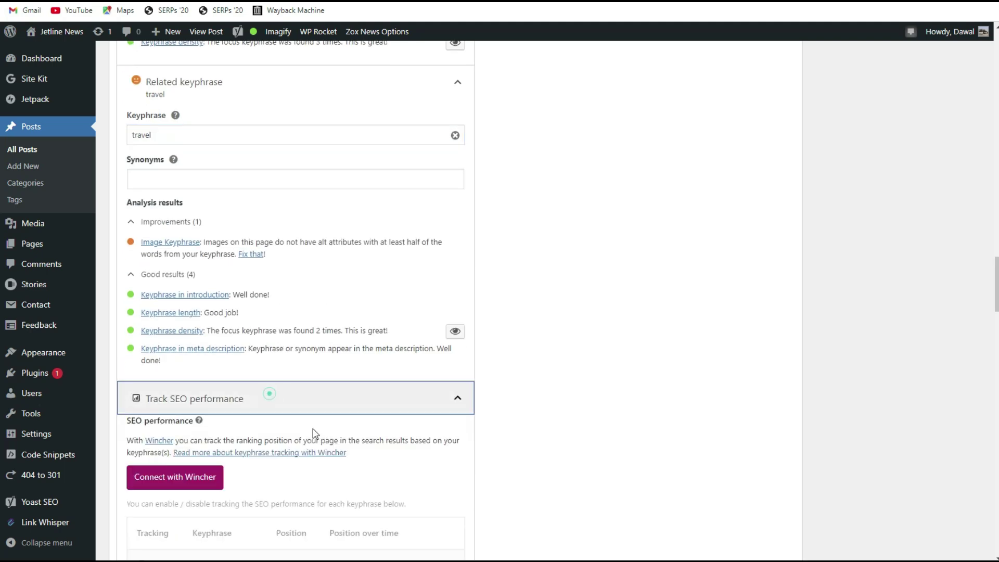
pyautogui.scroll(-2, 383, 455)
pyautogui.scroll(15, 513, 436)
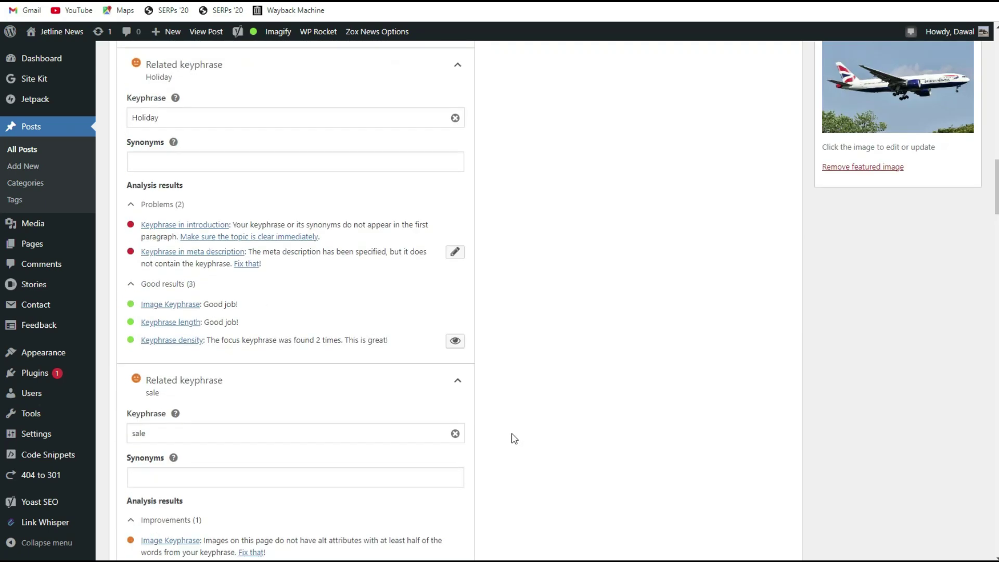
pyautogui.scroll(18, 513, 437)
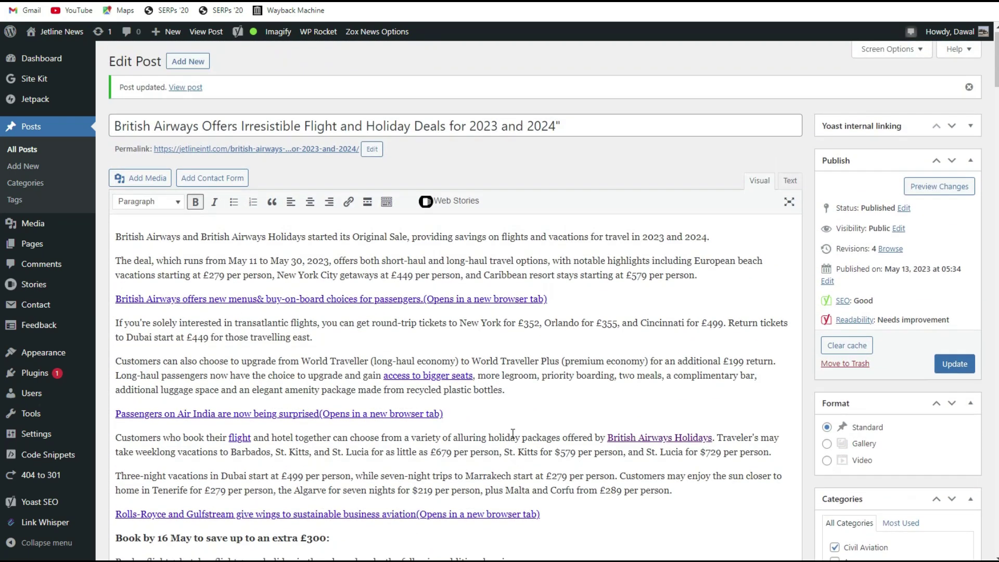
# Step: Add the tags 'British airways holidays' and 'British airways flights' in the post's Tags box
pyautogui.scroll(-8, 775, 450)
pyautogui.scroll(-2, 776, 451)
pyautogui.scroll(4, 776, 451)
pyautogui.click(874, 432)
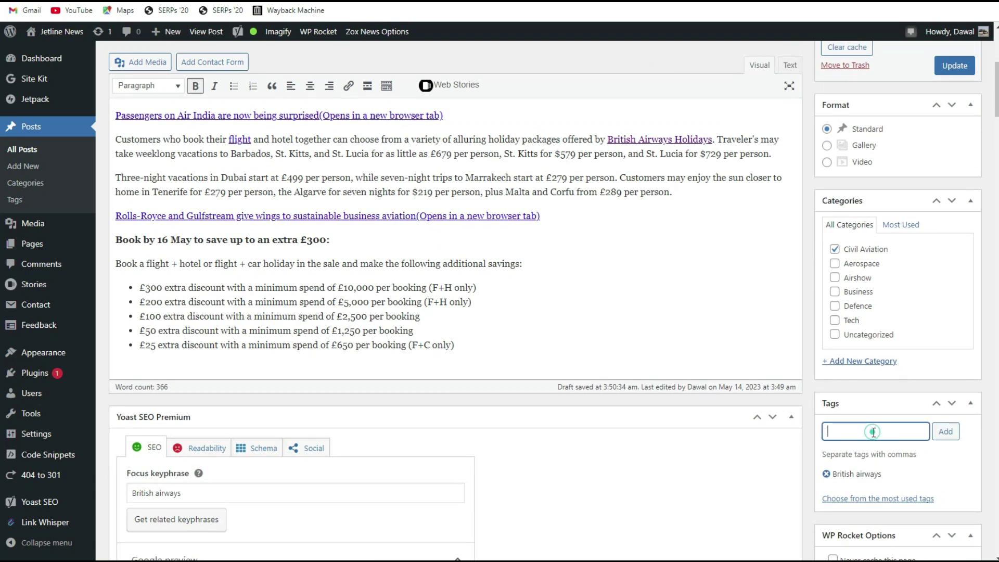
pyautogui.write('British airways holidays')
pyautogui.press('Return')
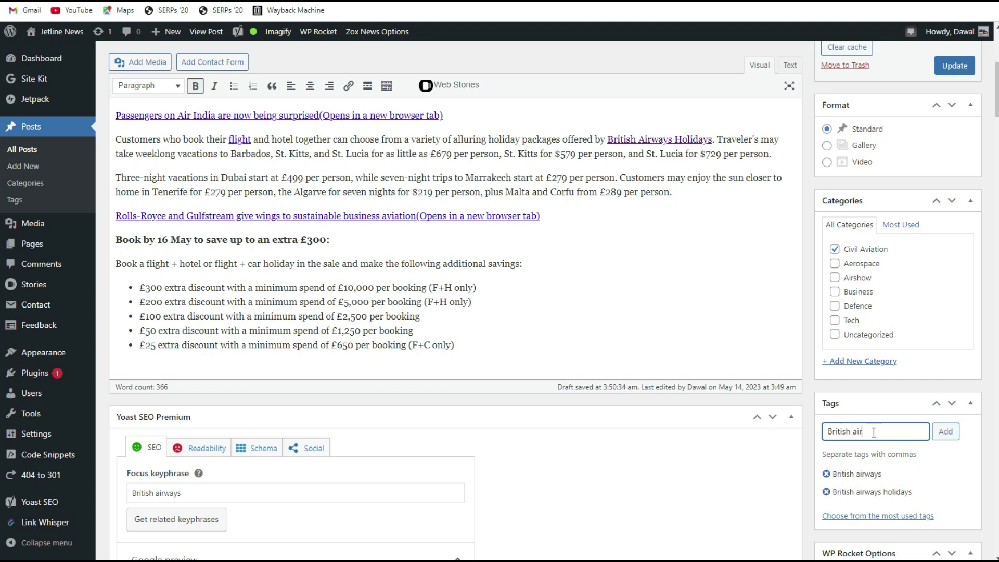
pyautogui.write('British airways fligthts')
pyautogui.press('Return')
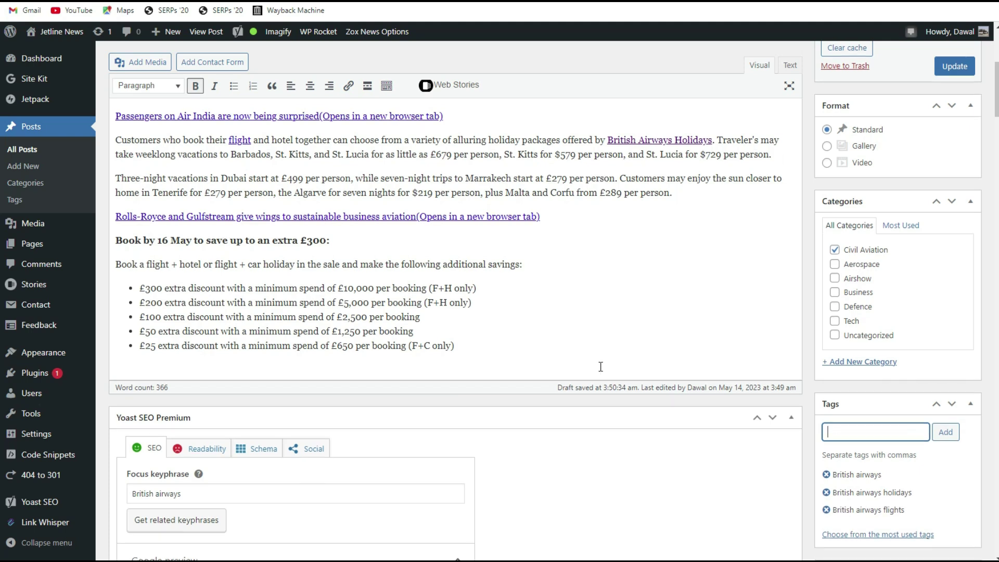
pyautogui.scroll(-2, 600, 367)
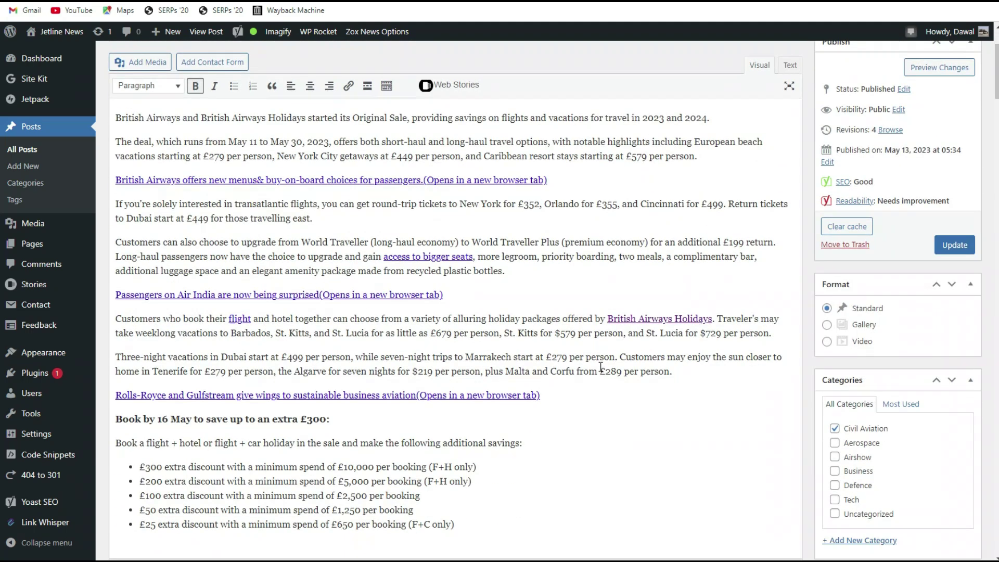